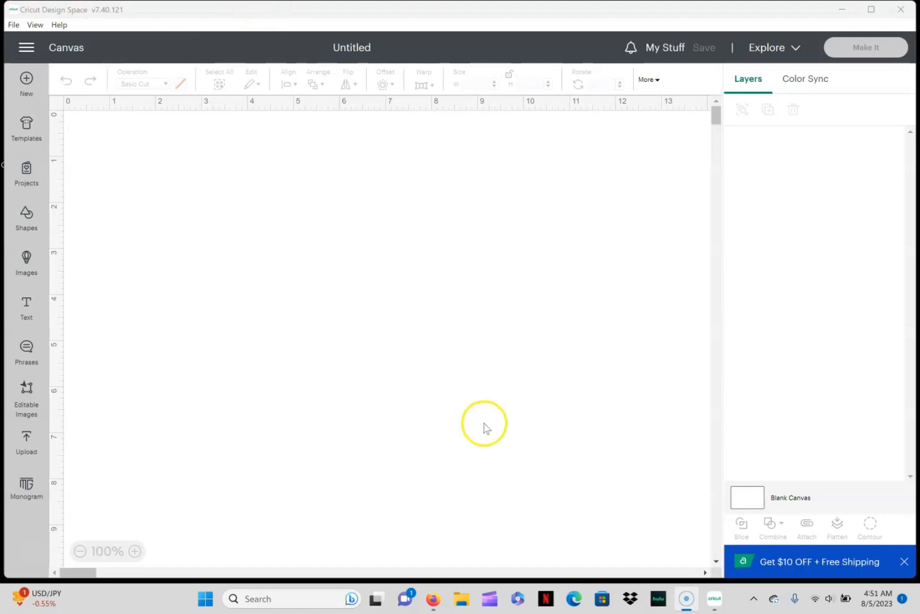
- Add a text object reading "Senior" to the blank canvas
{"action": "left_click", "coordinate": [26, 321]}
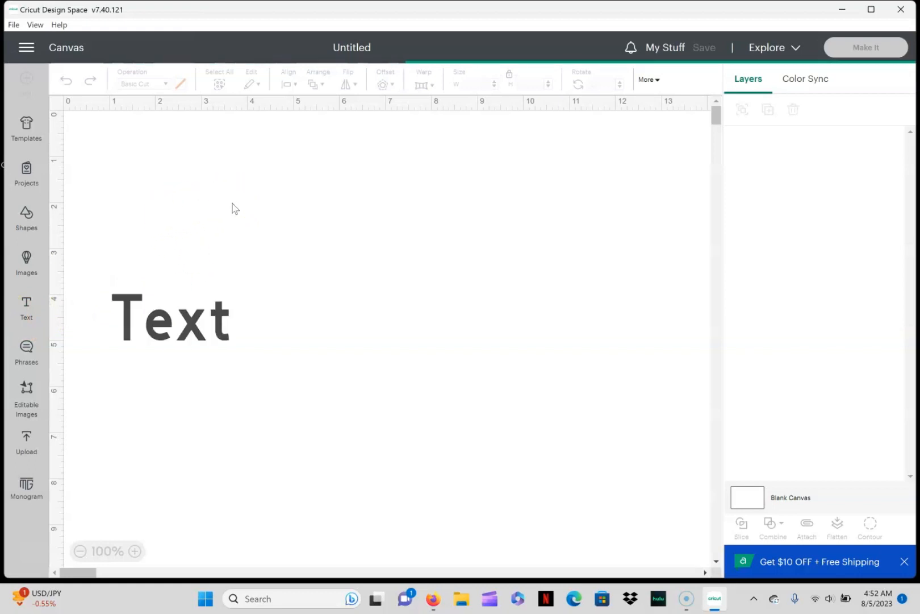
{"action": "double_click", "coordinate": [185, 325]}
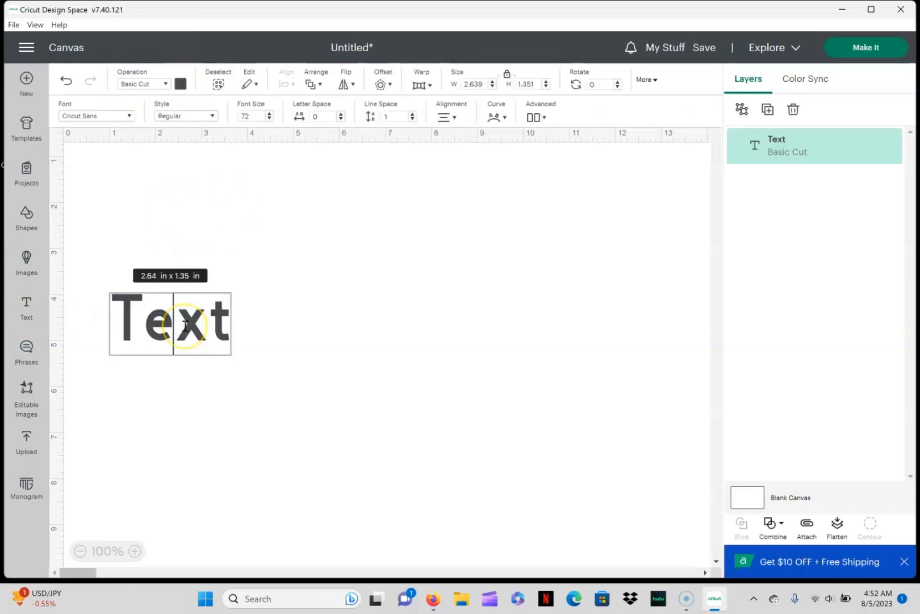
{"action": "key", "text": "BackSpace"}
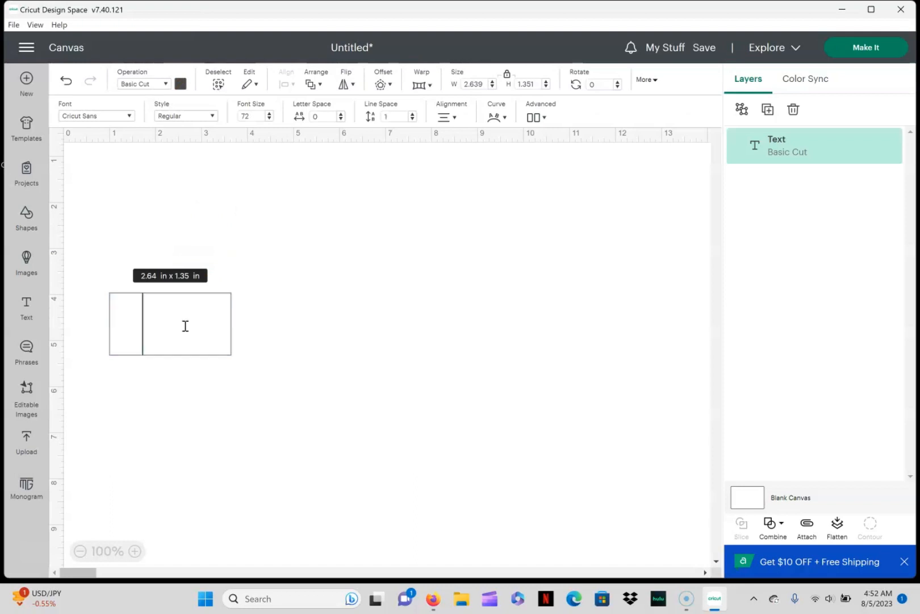
{"action": "type", "text": "Sen"}
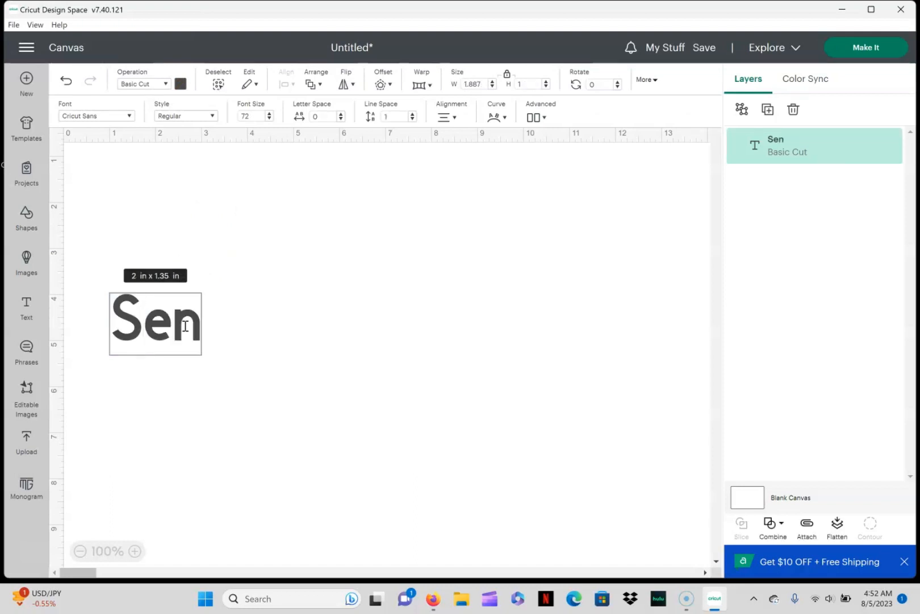
{"action": "type", "text": "ior"}
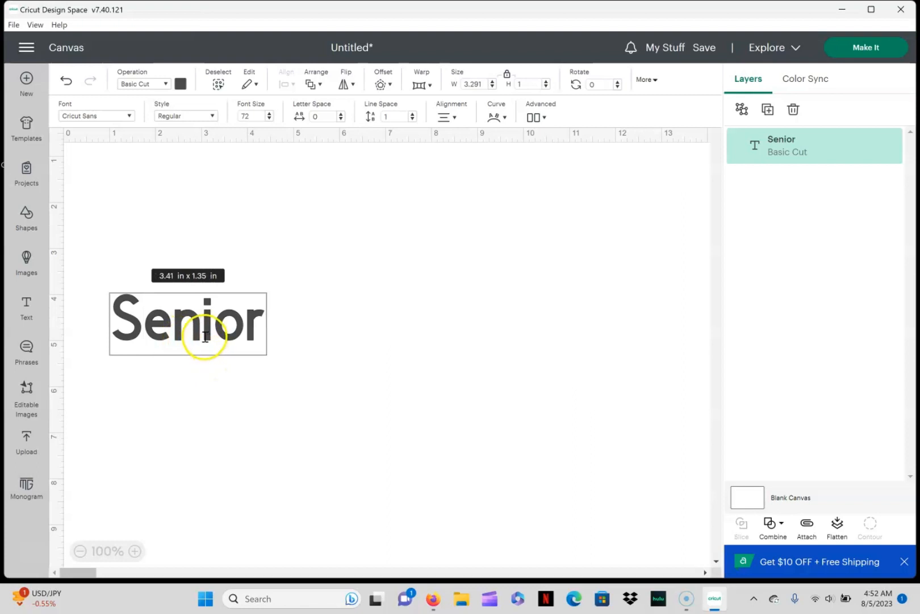
- Move the "Senior" text toward the right side of the canvas and set its font to the system font Maximum Impact
{"action": "left_click", "coordinate": [190, 417]}
{"action": "left_click", "coordinate": [163, 324]}
{"action": "left_click_drag", "start_coordinate": [163, 329], "coordinate": [550, 308]}
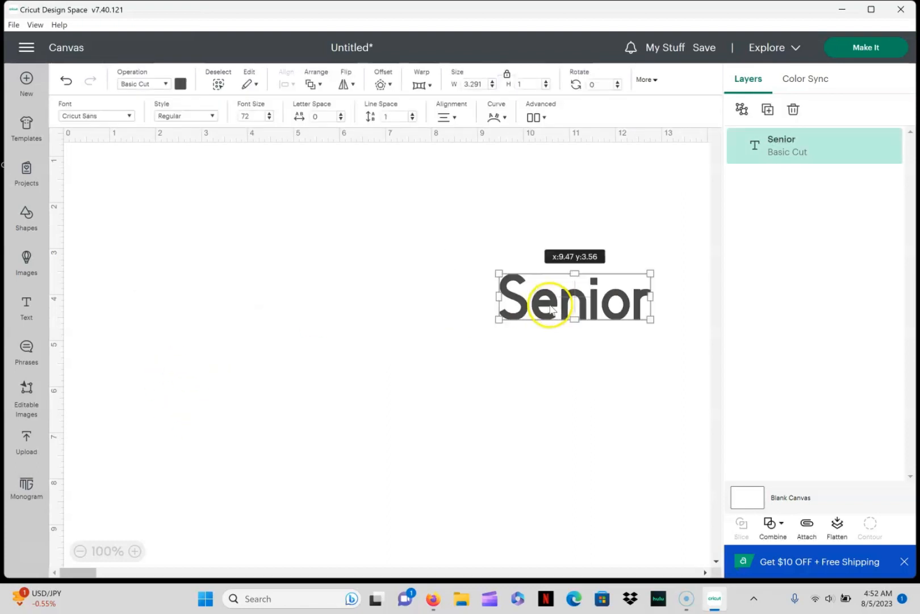
{"action": "left_click", "coordinate": [122, 117]}
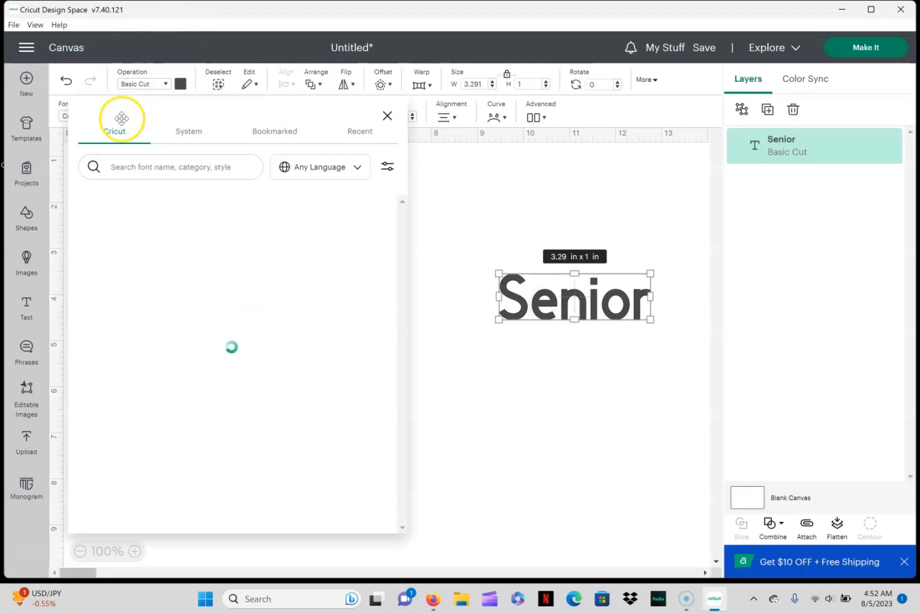
{"action": "left_click", "coordinate": [190, 132]}
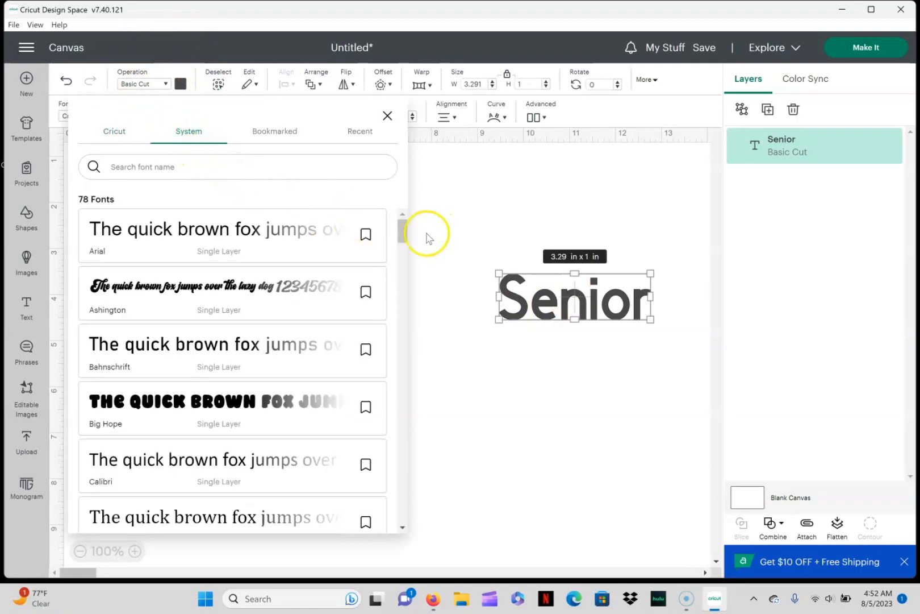
{"action": "left_click_drag", "start_coordinate": [400, 224], "coordinate": [418, 335]}
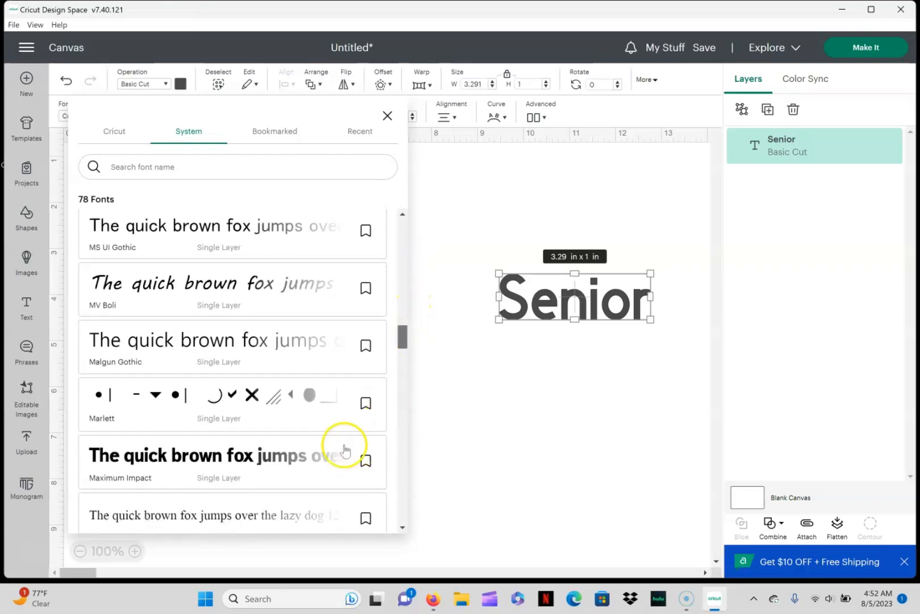
{"action": "left_click", "coordinate": [216, 462]}
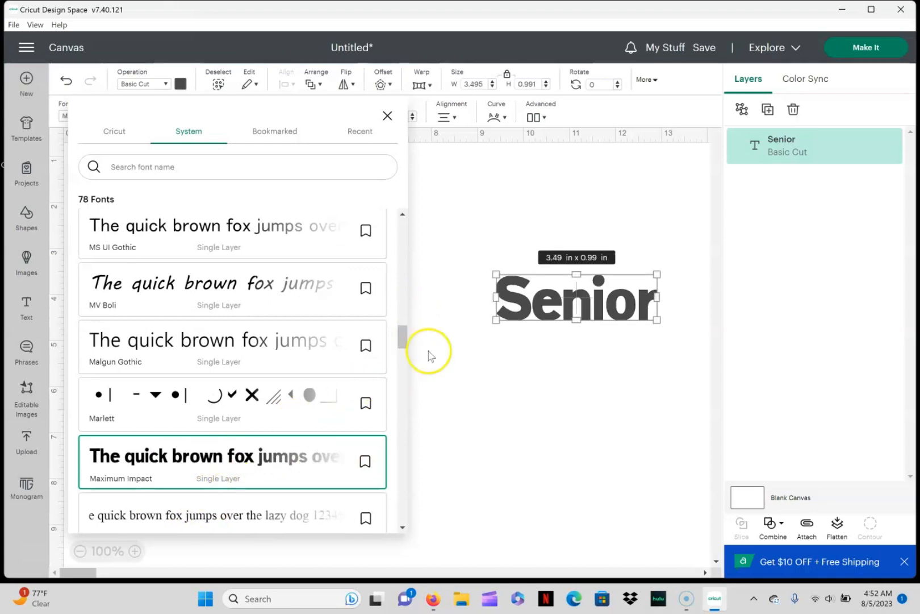
- Set the "Senior" text's width to 10 in with proportions kept, and reposition it so the whole word fits in the visible canvas
{"action": "left_click_drag", "start_coordinate": [575, 302], "coordinate": [369, 344]}
{"action": "left_click", "coordinate": [475, 85]}
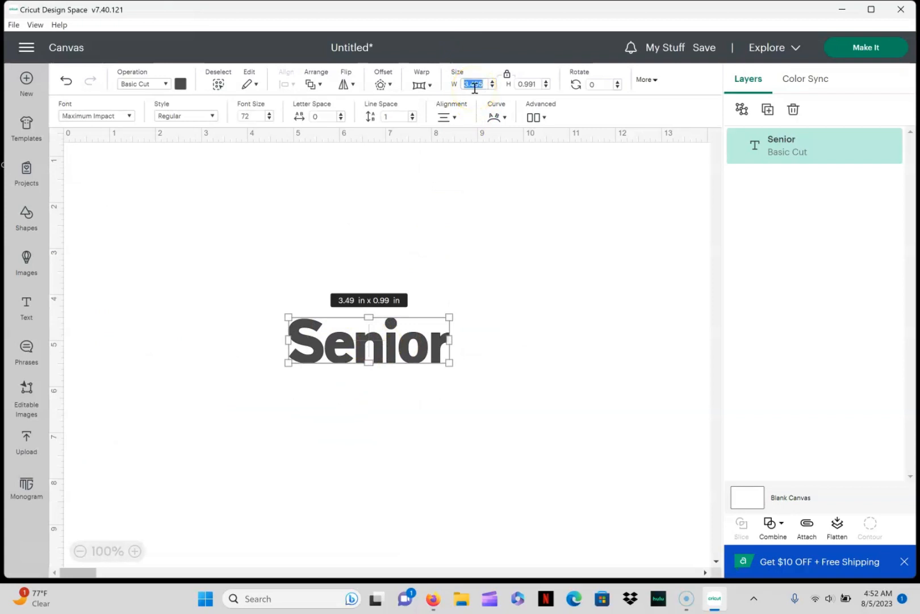
{"action": "type", "text": "10"}
{"action": "key", "text": "Tab"}
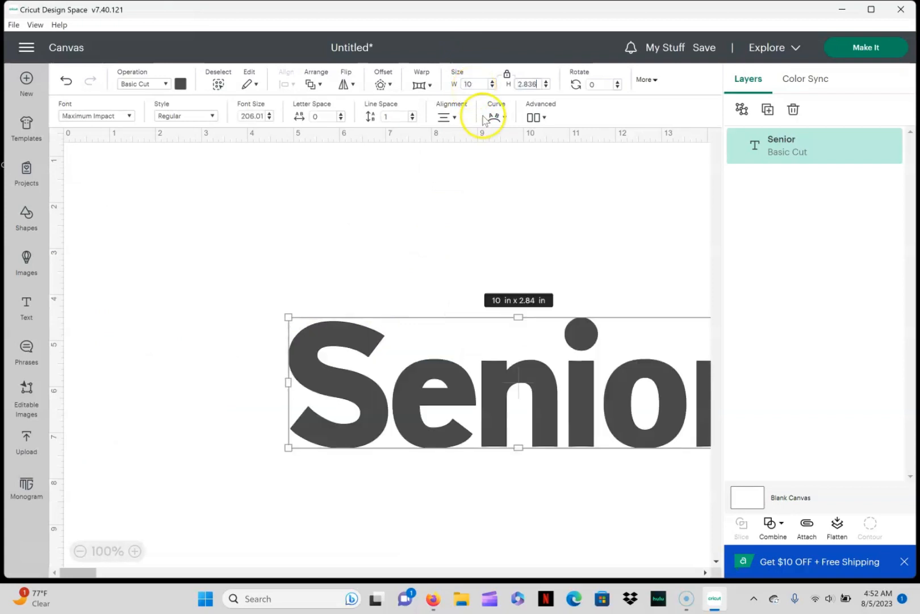
{"action": "left_click_drag", "start_coordinate": [510, 380], "coordinate": [373, 359]}
{"action": "left_click", "coordinate": [474, 500]}
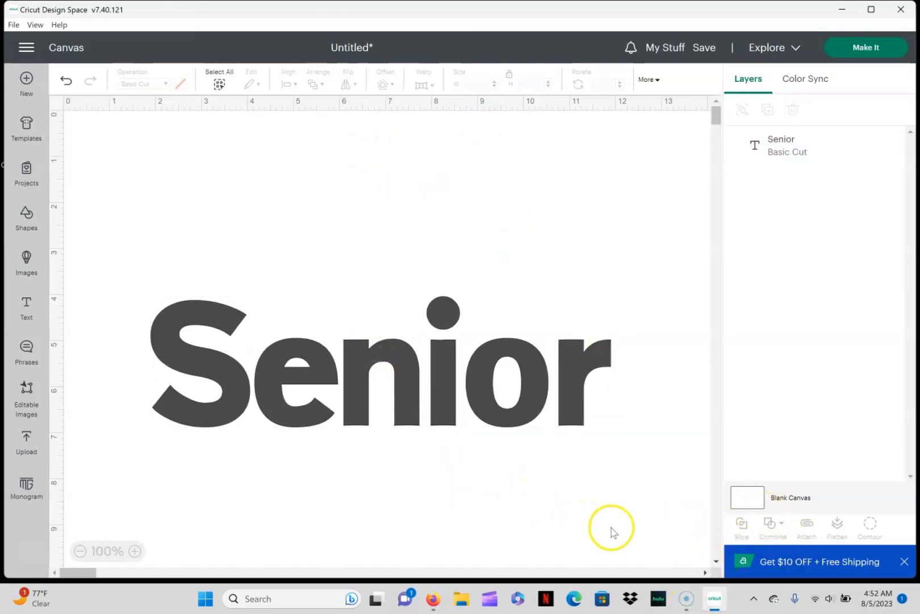
- Change the canvas background to the custom dark red #5e0a0a
{"action": "left_click", "coordinate": [756, 506]}
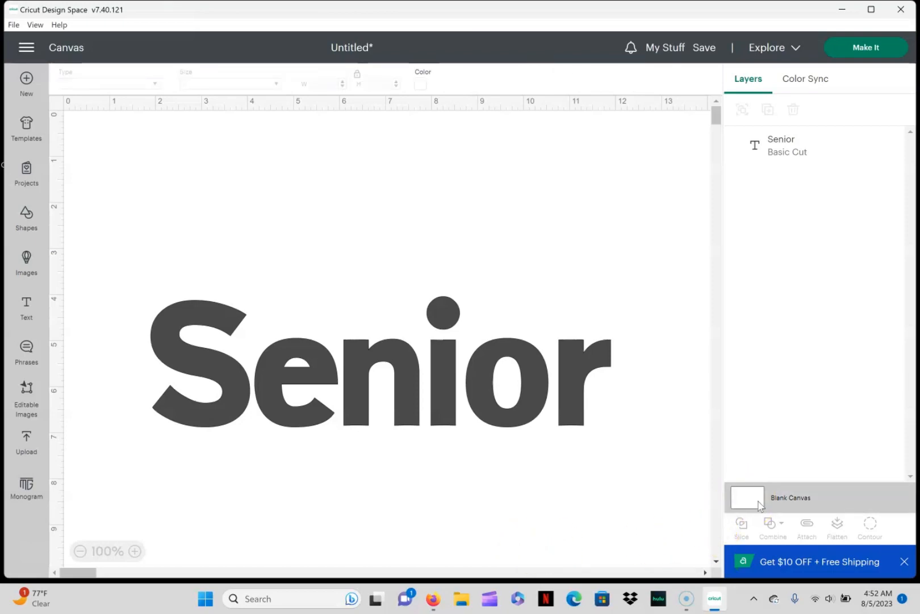
{"action": "left_click", "coordinate": [420, 86]}
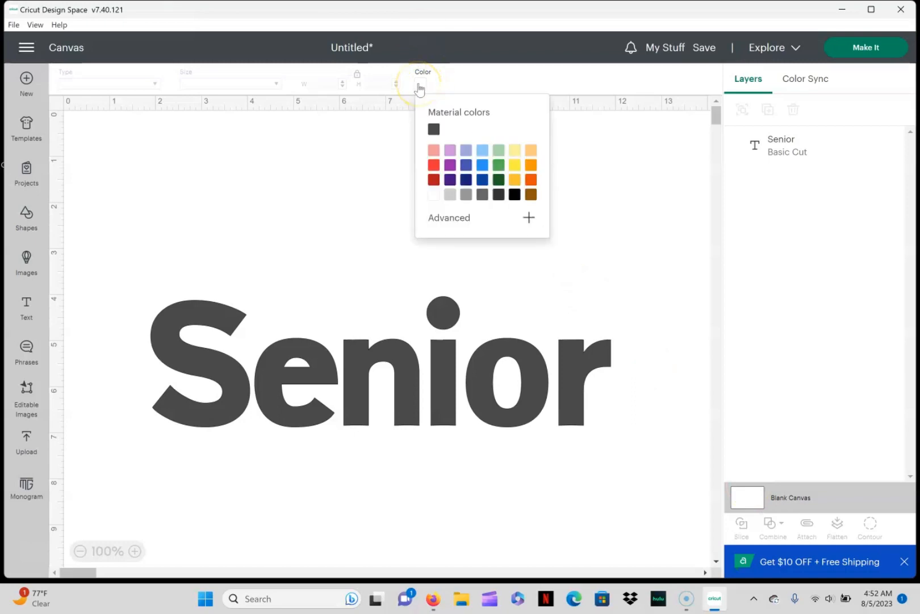
{"action": "left_click", "coordinate": [434, 181]}
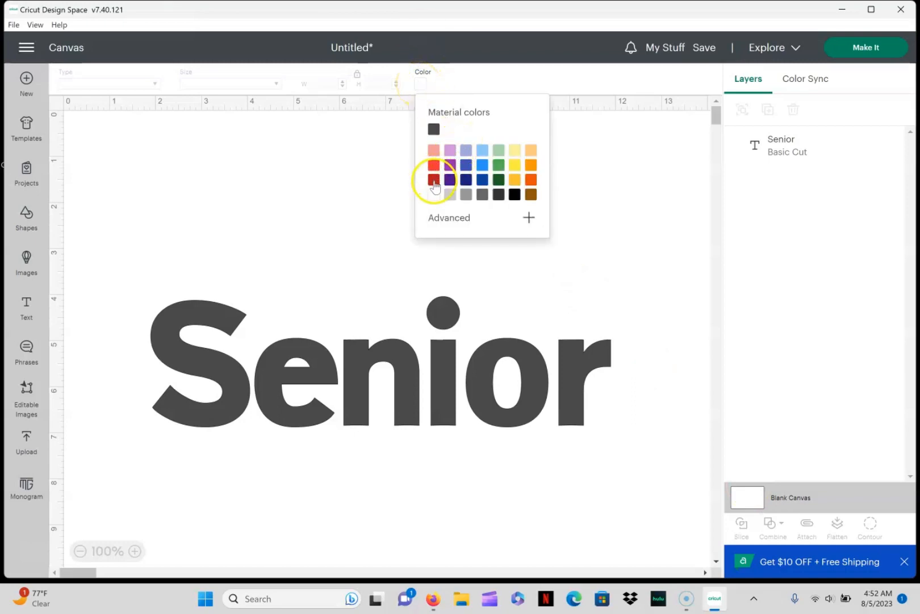
{"action": "left_click", "coordinate": [527, 218]}
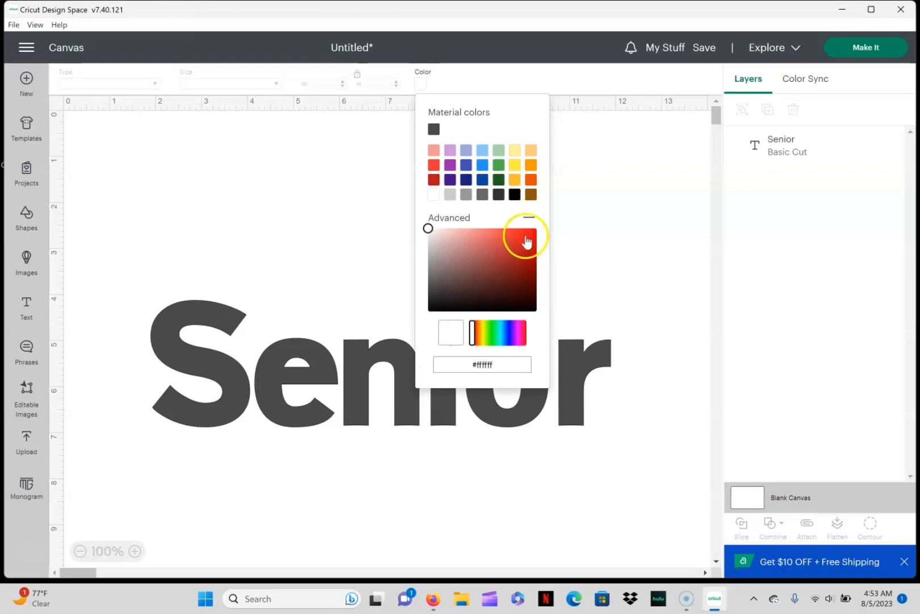
{"action": "left_click_drag", "start_coordinate": [429, 228], "coordinate": [526, 281]}
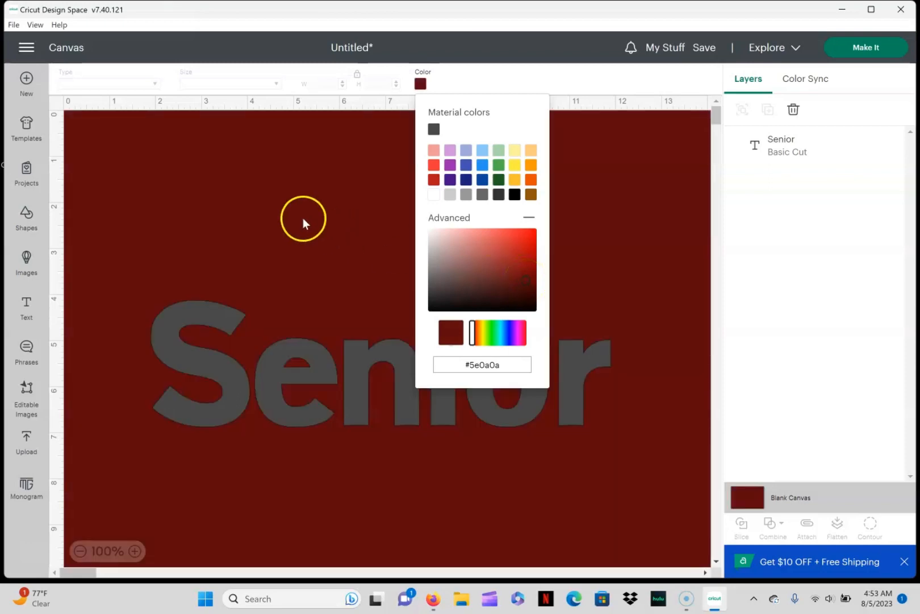
{"action": "left_click", "coordinate": [303, 218]}
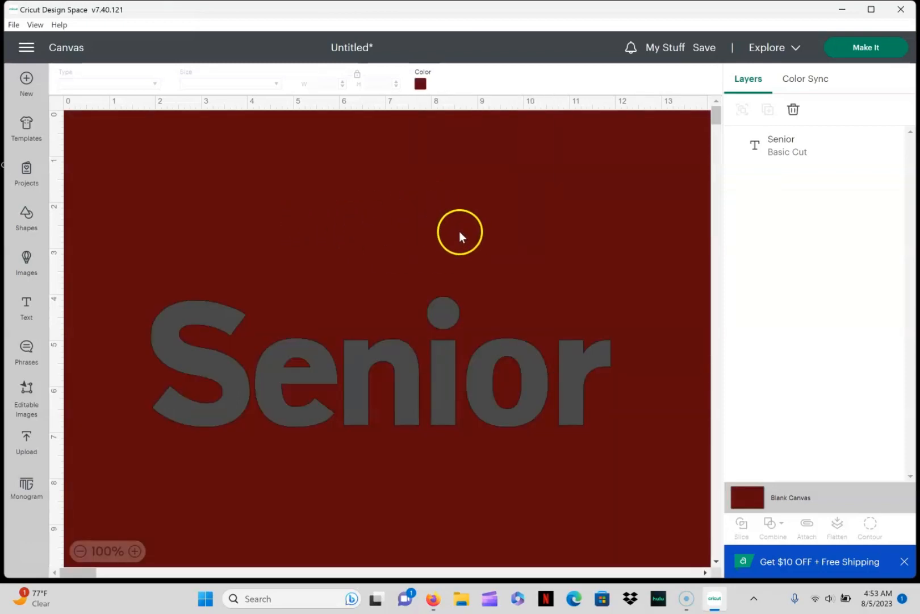
- Color the "Senior" text medium gray after trying black, white and light gray
{"action": "left_click", "coordinate": [501, 391]}
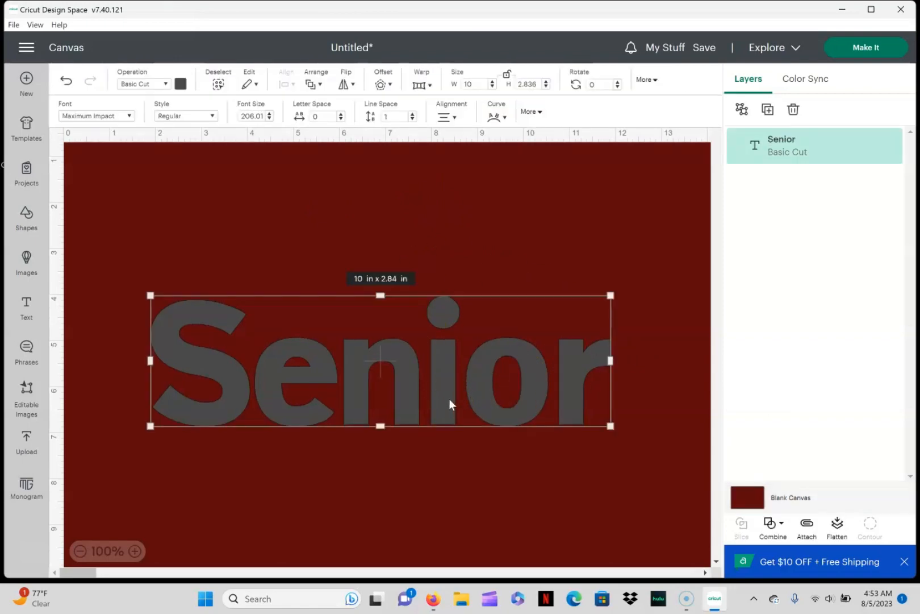
{"action": "left_click", "coordinate": [181, 84]}
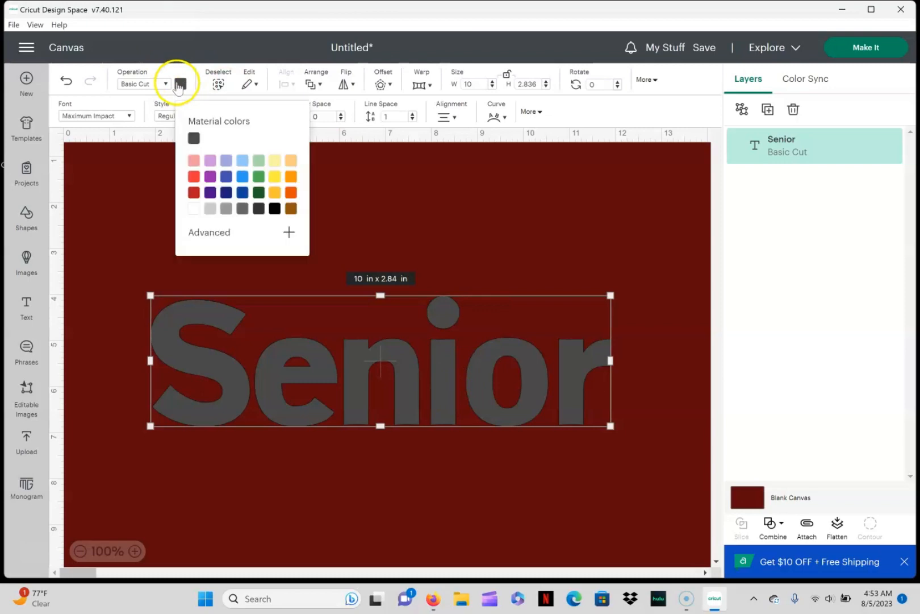
{"action": "left_click", "coordinate": [274, 208]}
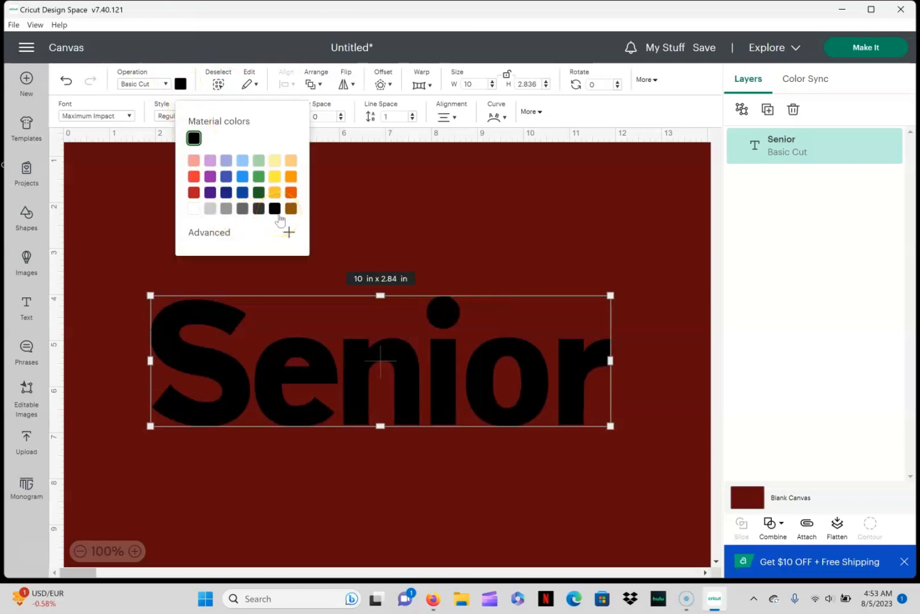
{"action": "left_click", "coordinate": [196, 209]}
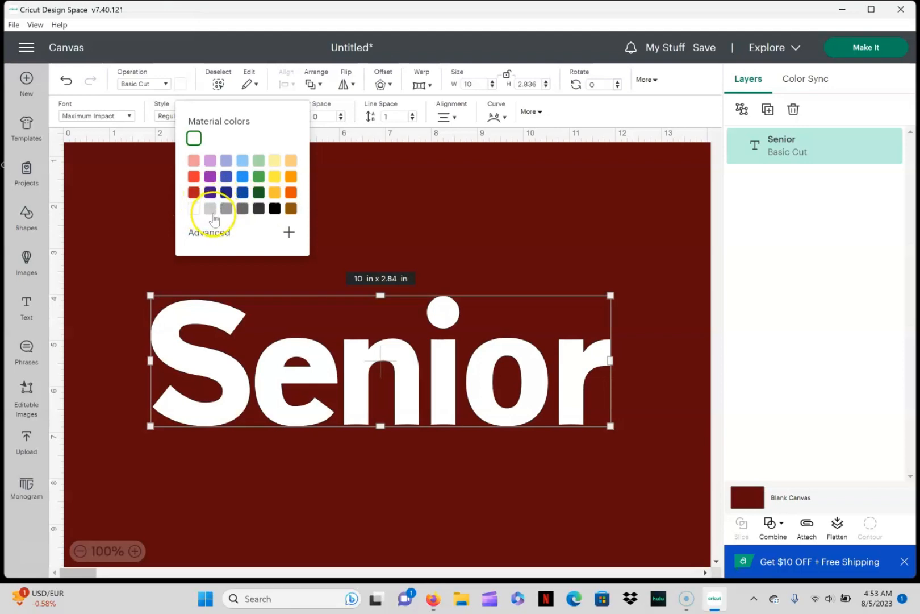
{"action": "left_click", "coordinate": [212, 210]}
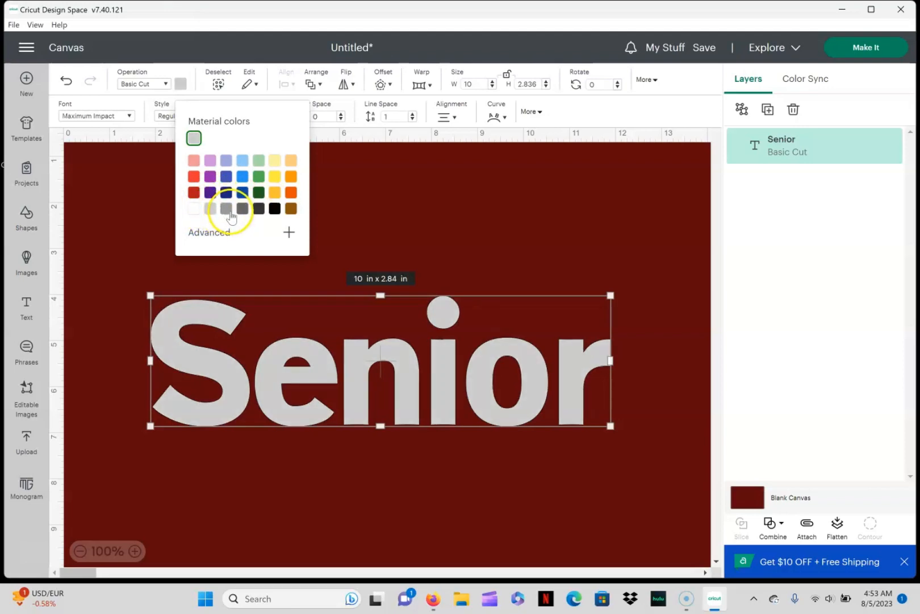
{"action": "left_click", "coordinate": [227, 209]}
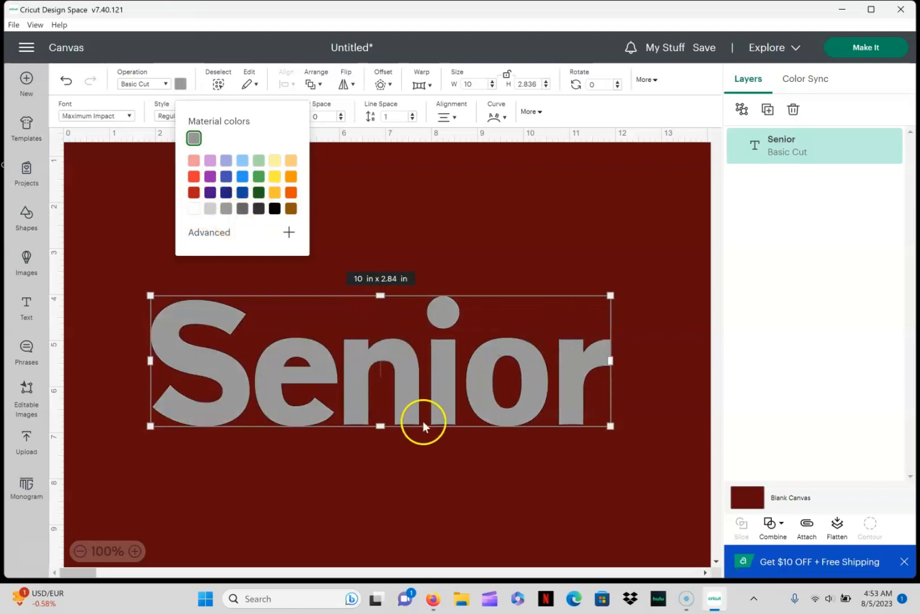
- Create a 0.264 in offset around the "Senior" text with rounded corners and welded offsets
{"action": "left_click", "coordinate": [389, 90]}
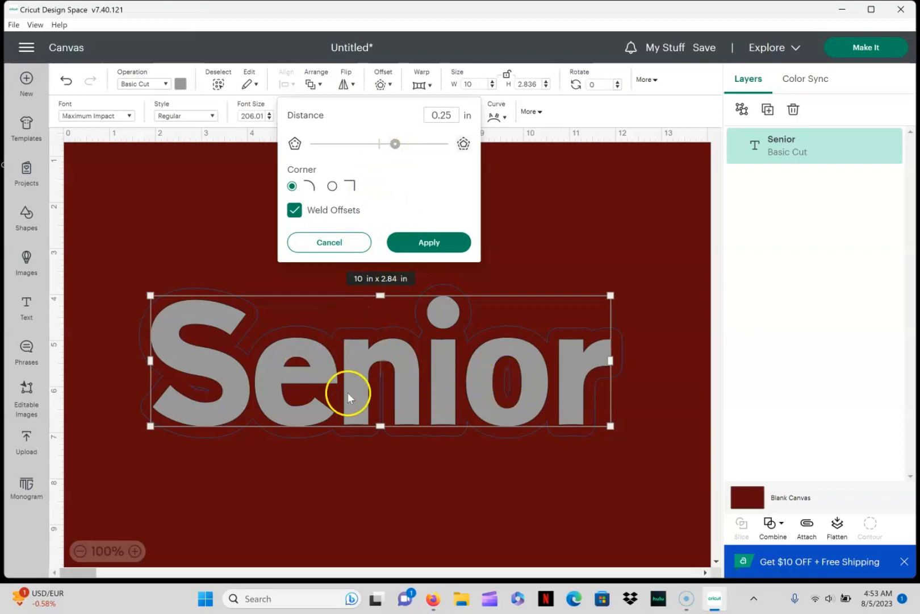
{"action": "left_click", "coordinate": [395, 145]}
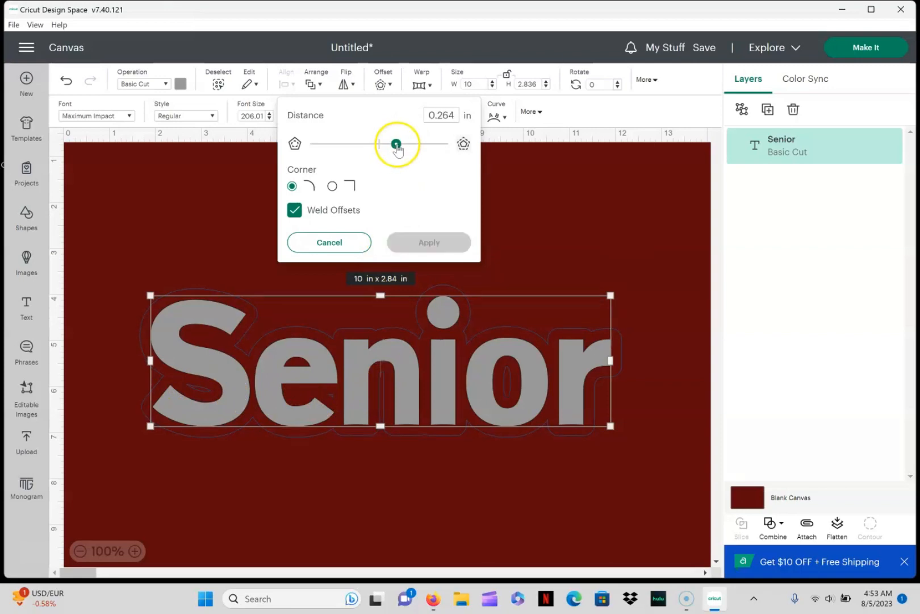
{"action": "left_click_drag", "start_coordinate": [396, 145], "coordinate": [398, 149]}
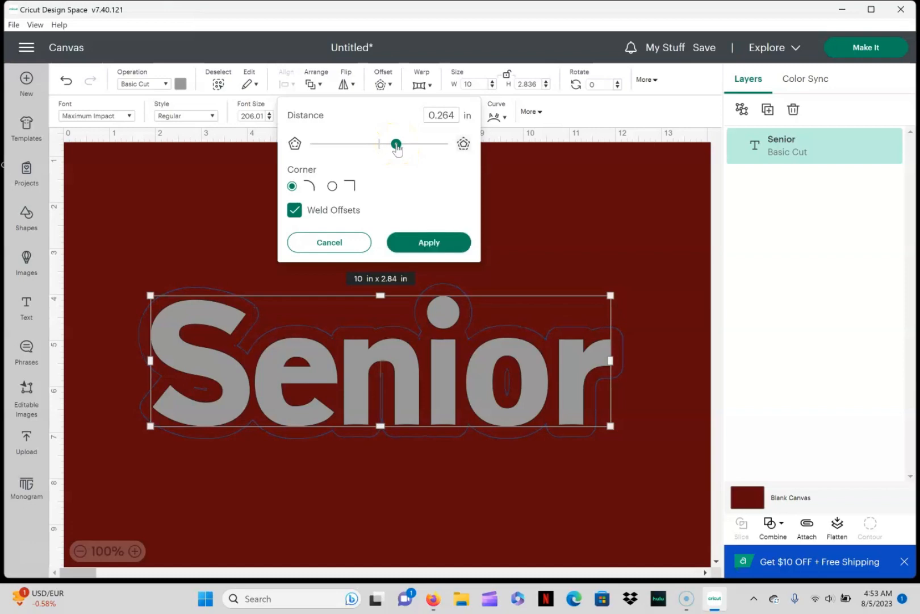
{"action": "left_click", "coordinate": [416, 248]}
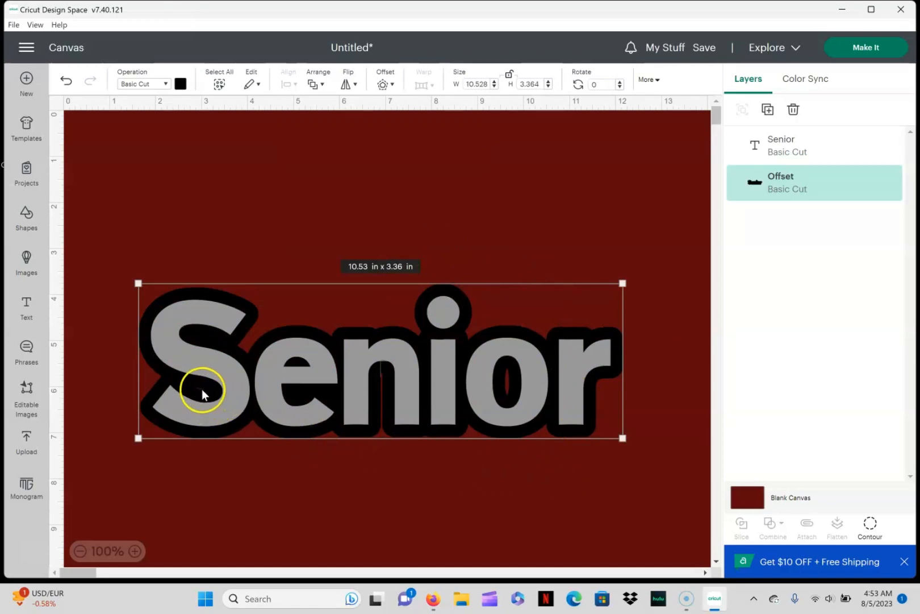
- Select the "Senior" text together with its black offset and slice them
{"action": "left_click", "coordinate": [261, 214]}
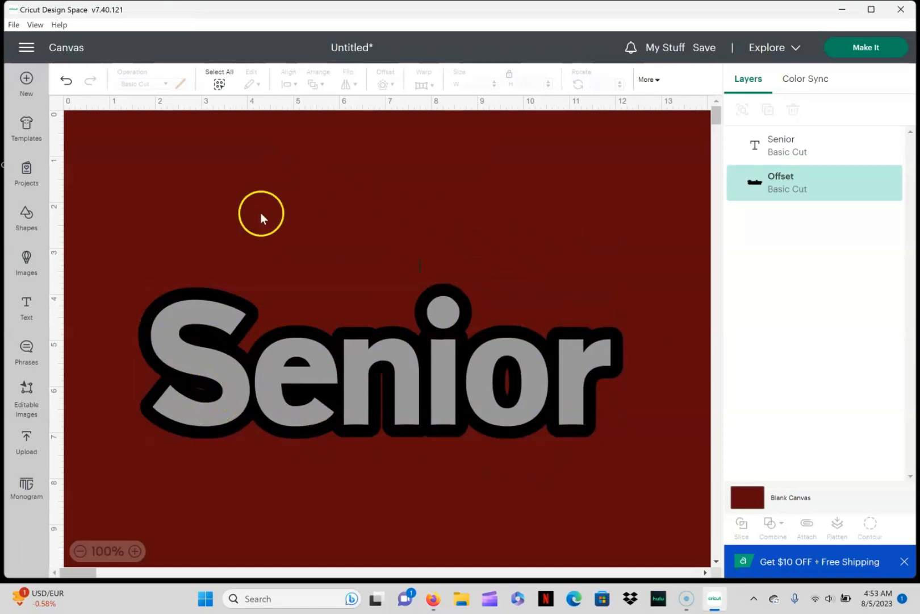
{"action": "left_click_drag", "start_coordinate": [138, 189], "coordinate": [705, 449]}
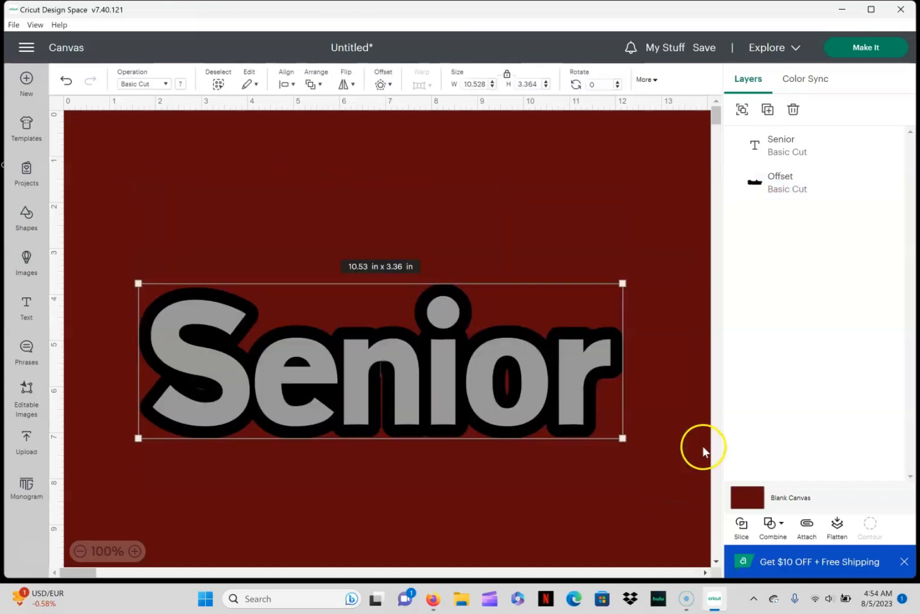
{"action": "left_click", "coordinate": [740, 537]}
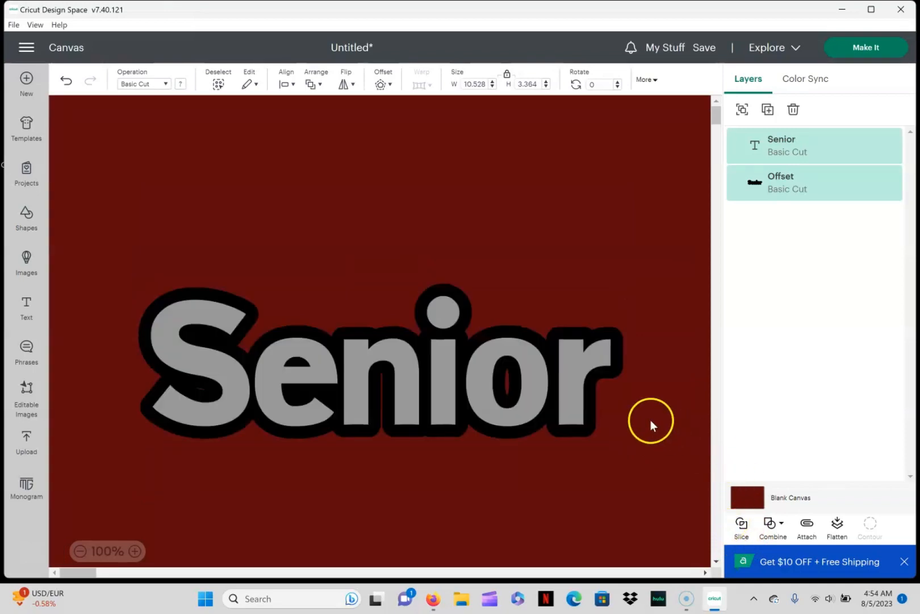
- Move the gray "Senior" slice above the black outline and delete the leftover black "Senior" letter slice
{"action": "left_click_drag", "start_coordinate": [395, 398], "coordinate": [402, 238]}
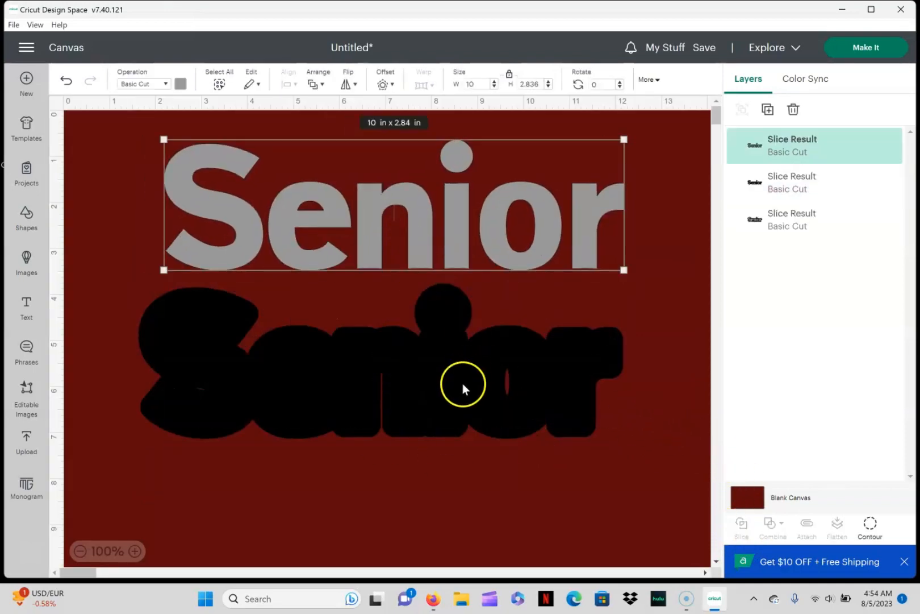
{"action": "mouse_move", "coordinate": [462, 383]}
{"action": "left_mouse_down"}
{"action": "mouse_move", "coordinate": [504, 439]}
{"action": "mouse_move", "coordinate": [479, 385]}
{"action": "left_mouse_up"}
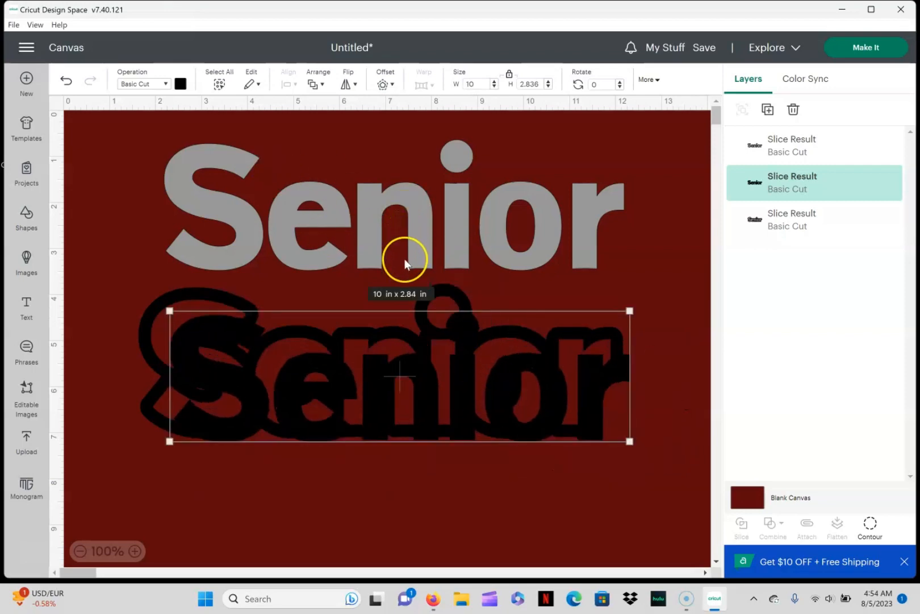
{"action": "key", "text": "Delete"}
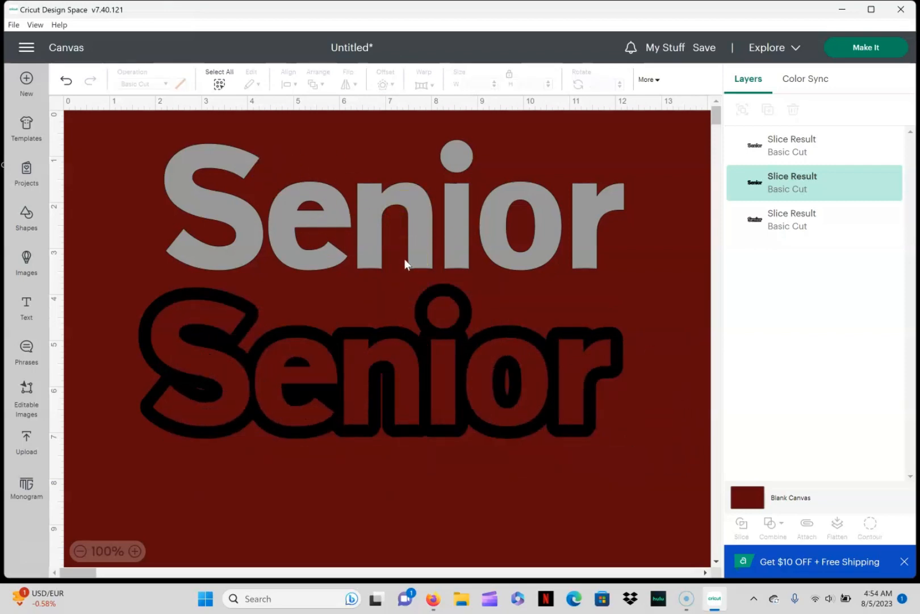
- Swap the two "Senior" slices on the canvas so the black outline sits above the gray letters
{"action": "left_click", "coordinate": [394, 256]}
{"action": "left_click_drag", "start_coordinate": [406, 408], "coordinate": [410, 277]}
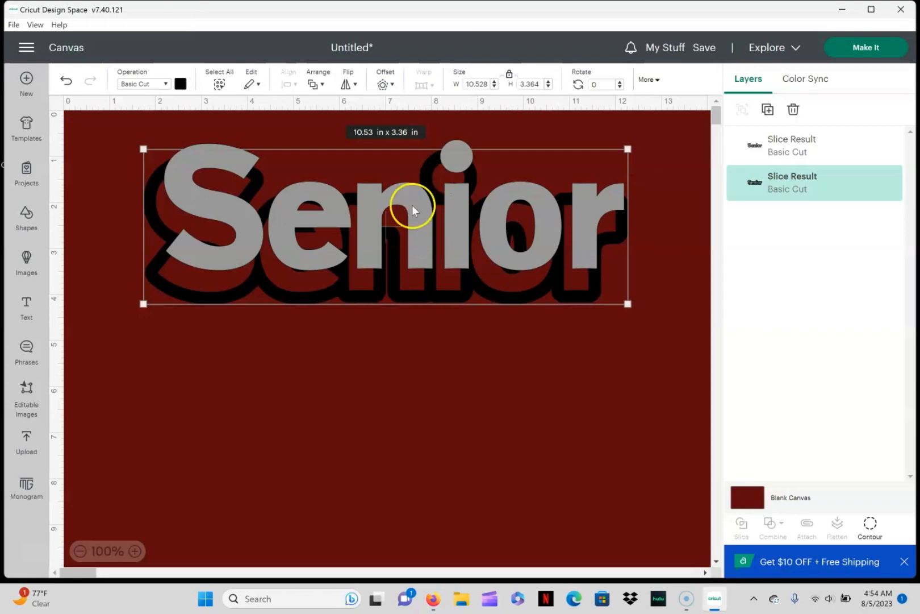
{"action": "left_click_drag", "start_coordinate": [412, 207], "coordinate": [383, 173]}
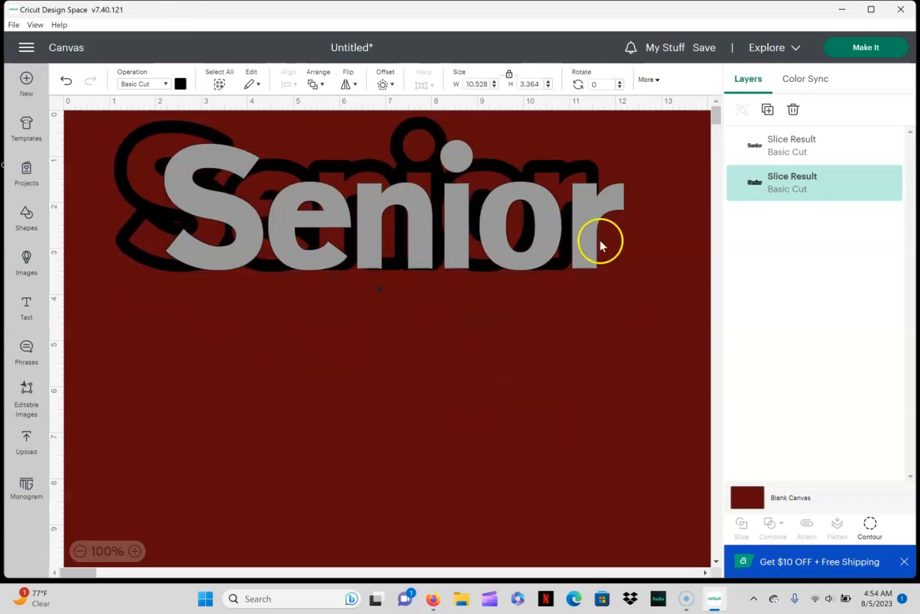
{"action": "left_click", "coordinate": [636, 223]}
{"action": "left_click_drag", "start_coordinate": [583, 223], "coordinate": [490, 370]}
{"action": "left_click_drag", "start_coordinate": [468, 214], "coordinate": [476, 228]}
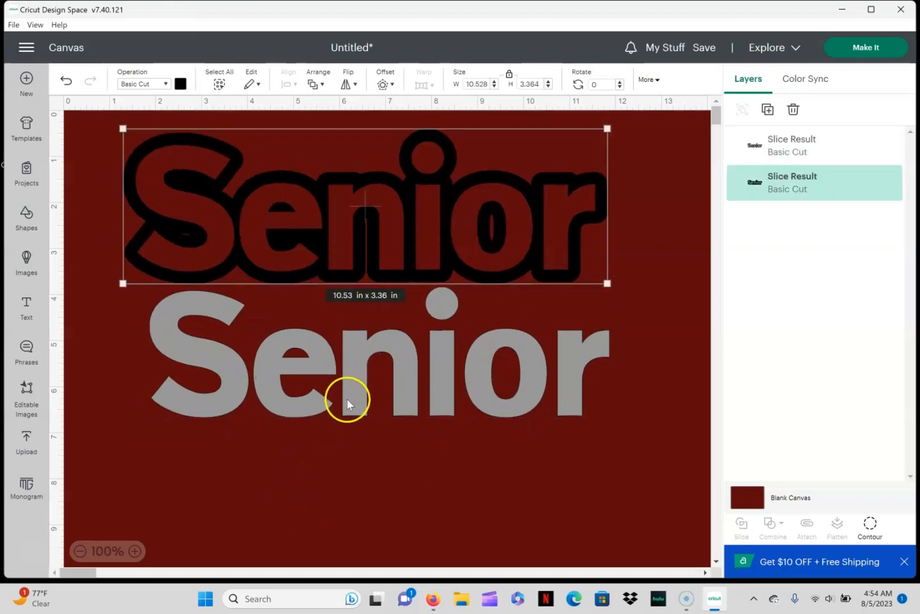
{"action": "left_click_drag", "start_coordinate": [346, 398], "coordinate": [344, 408]}
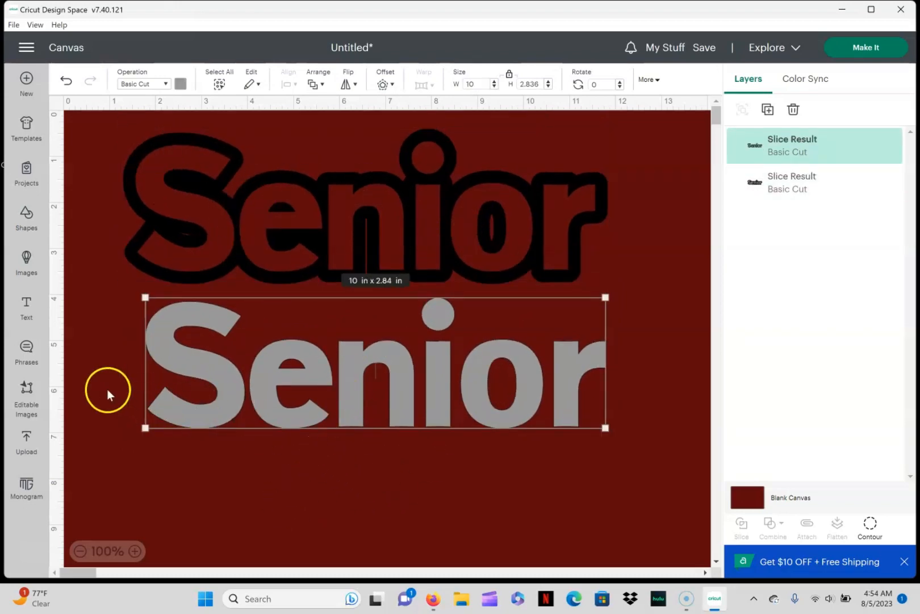
- Insert a square, stretch it into a bar about 12.53 in by 2 in, and place it over the lower part of the gray letters
{"action": "left_click", "coordinate": [29, 219]}
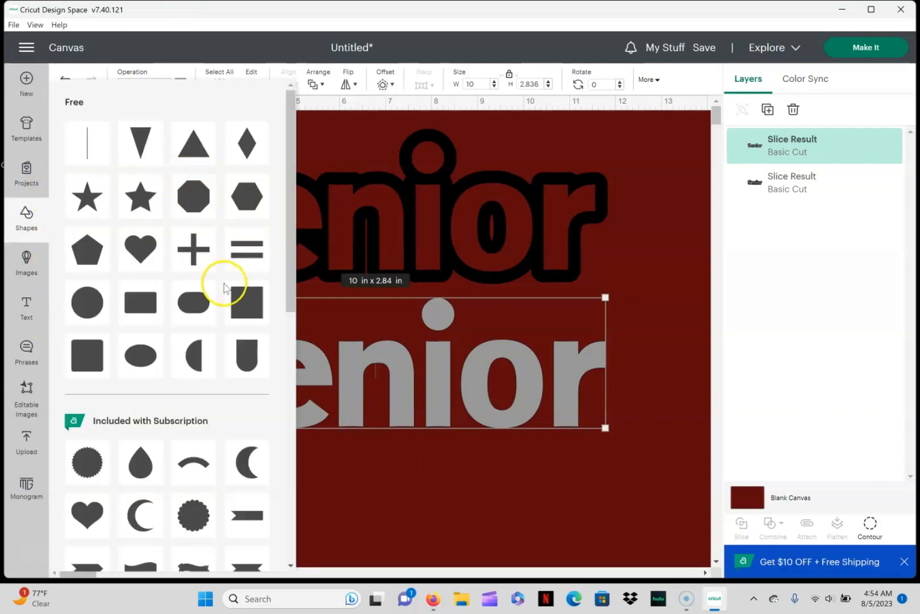
{"action": "left_click", "coordinate": [248, 303]}
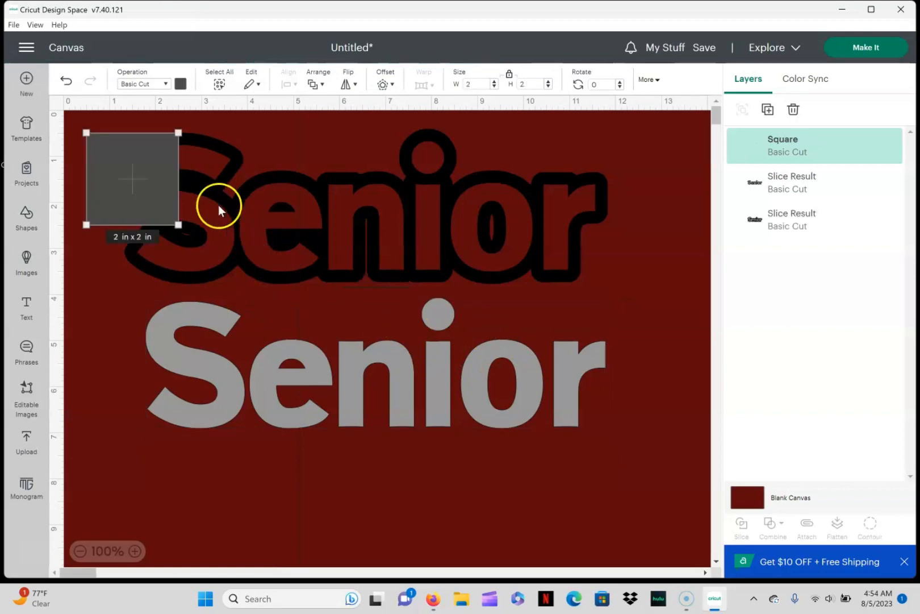
{"action": "left_click_drag", "start_coordinate": [129, 176], "coordinate": [674, 409]}
{"action": "left_click_drag", "start_coordinate": [376, 374], "coordinate": [382, 404]}
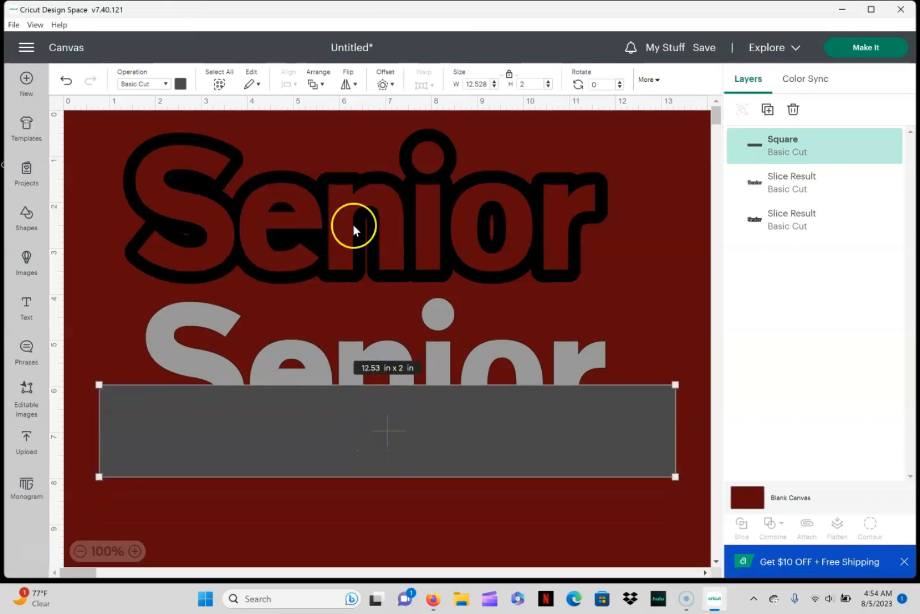
- Send the bar one layer backward behind the gray letters and move it just below them
{"action": "left_click", "coordinate": [315, 85]}
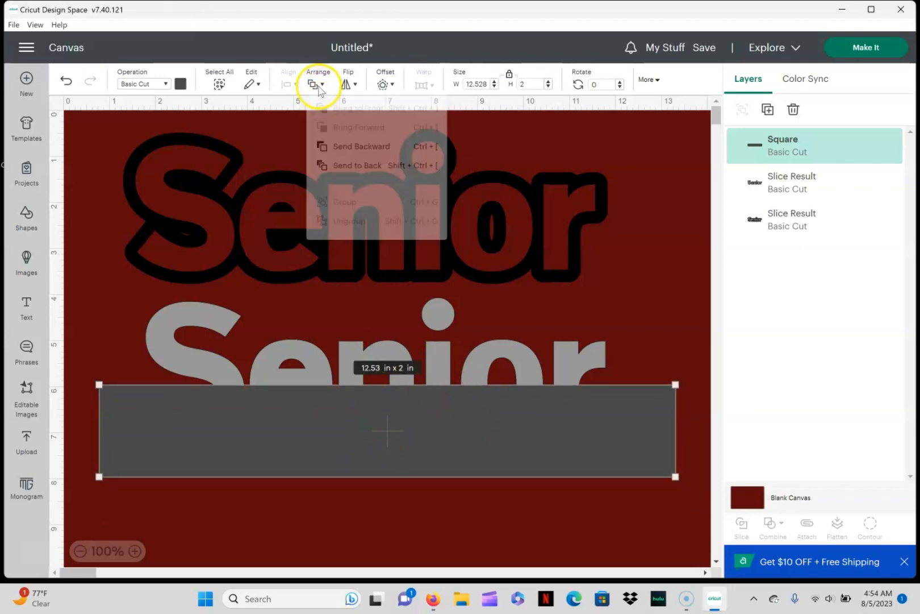
{"action": "left_click", "coordinate": [392, 154]}
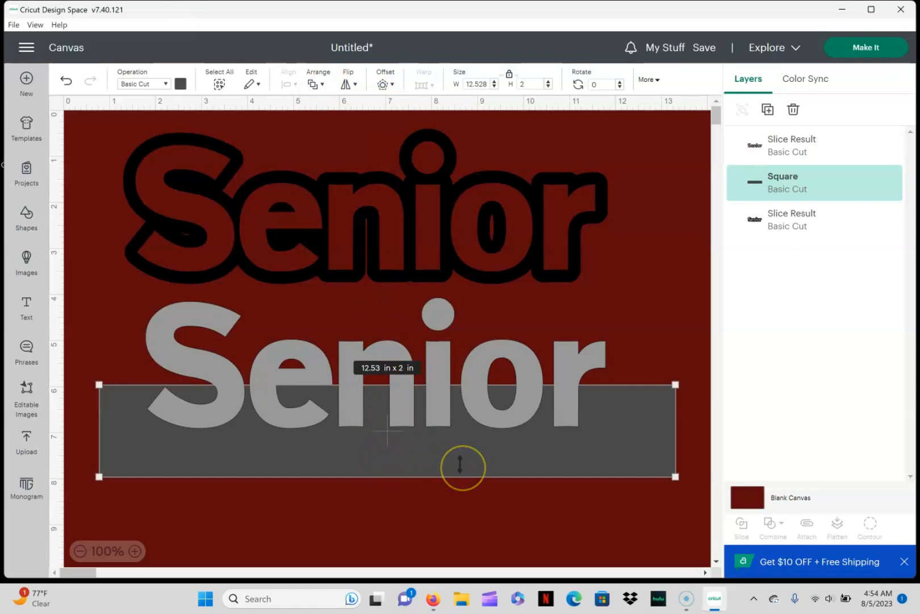
{"action": "left_click", "coordinate": [463, 520]}
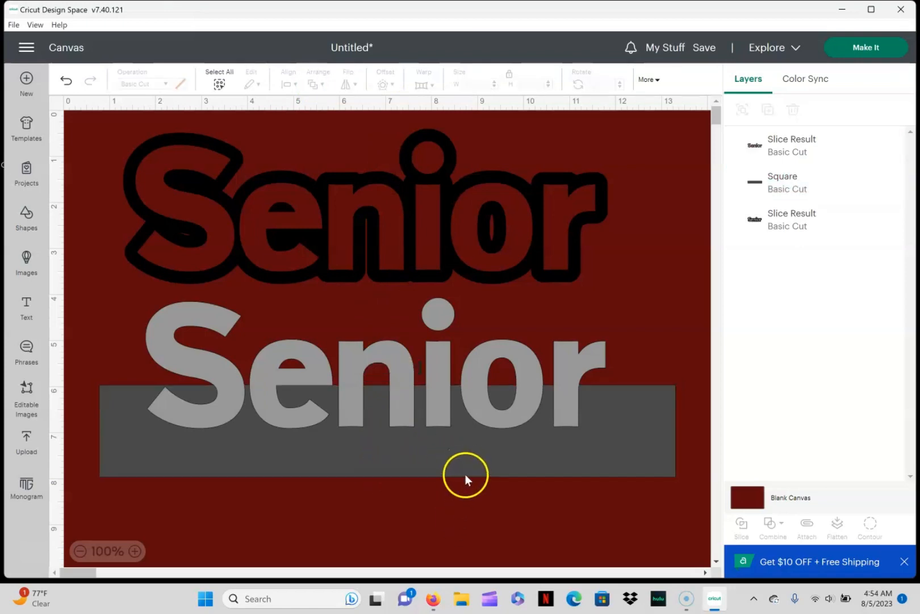
{"action": "mouse_move", "coordinate": [462, 463]}
{"action": "left_mouse_down"}
{"action": "mouse_move", "coordinate": [462, 448]}
{"action": "mouse_move", "coordinate": [463, 460]}
{"action": "left_mouse_up"}
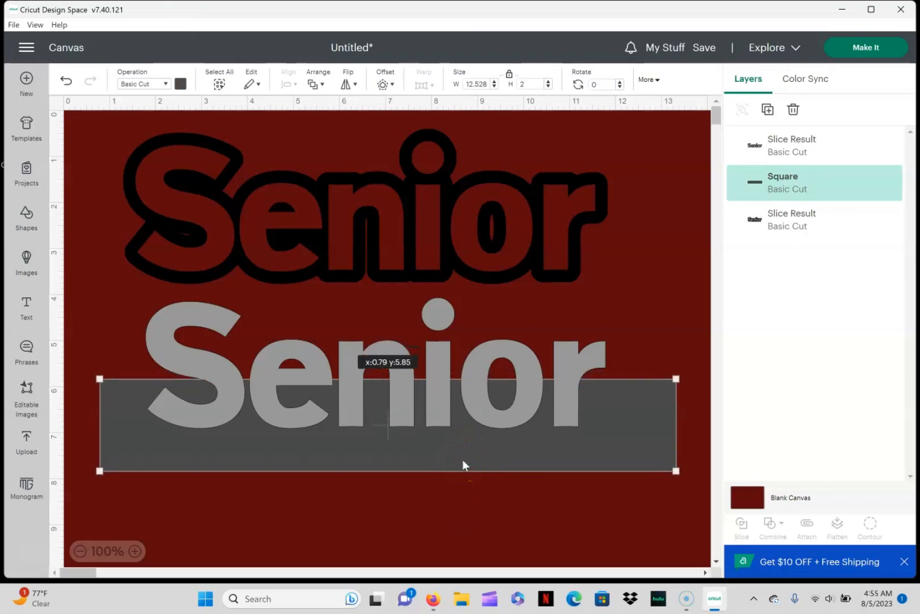
{"action": "left_click_drag", "start_coordinate": [463, 458], "coordinate": [454, 511]}
- Delete the gray "Senior" letters and the black outline, keeping only the bar
{"action": "left_click", "coordinate": [403, 383]}
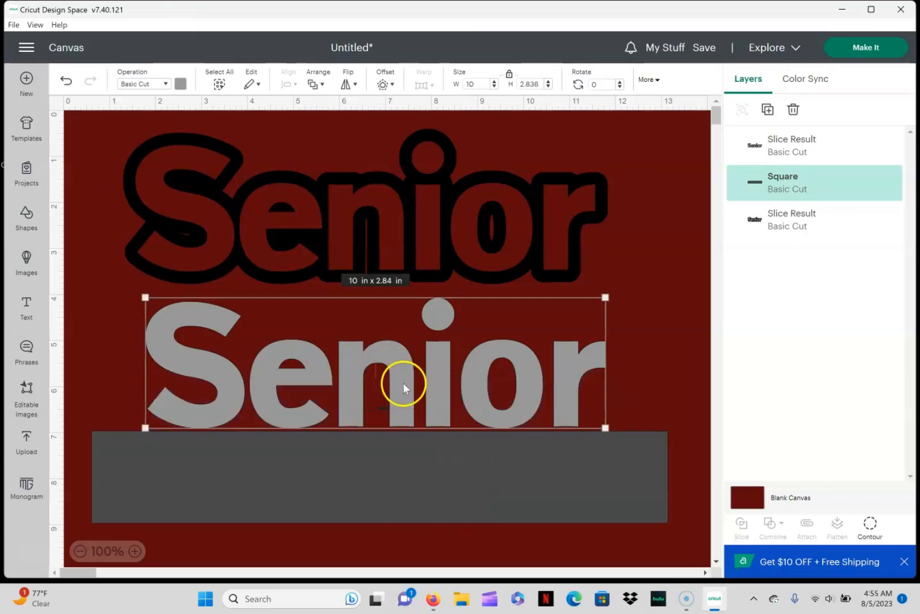
{"action": "key", "text": "Delete"}
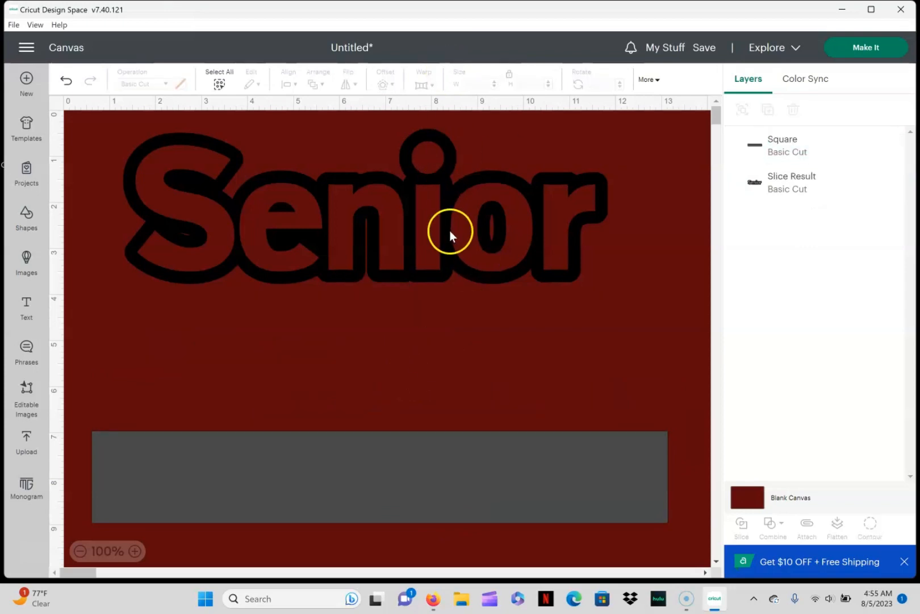
{"action": "left_click", "coordinate": [449, 231]}
{"action": "key", "text": "Delete"}
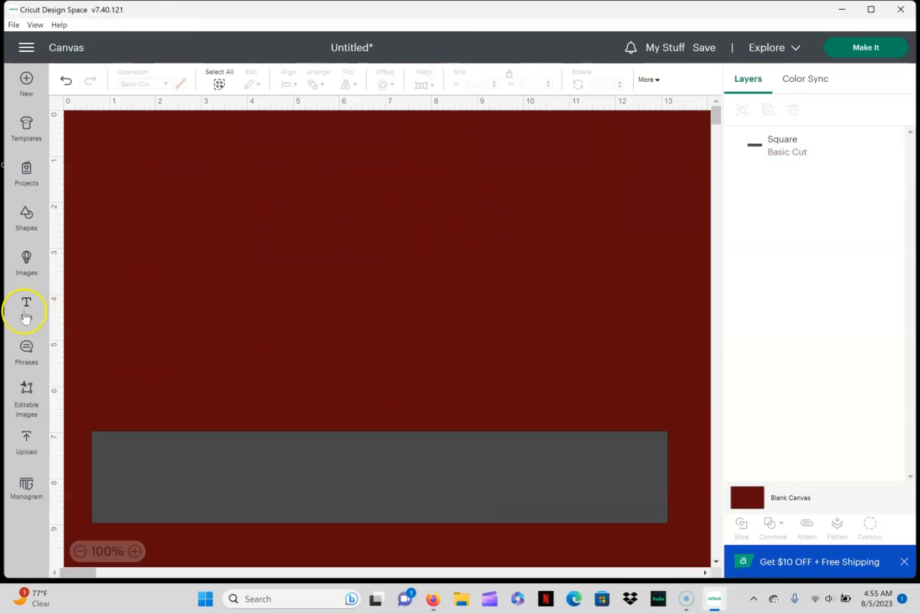
- Add the text "SENIOR", enlarge it to 10 in wide, and place it above the gray bar
{"action": "left_click", "coordinate": [25, 315]}
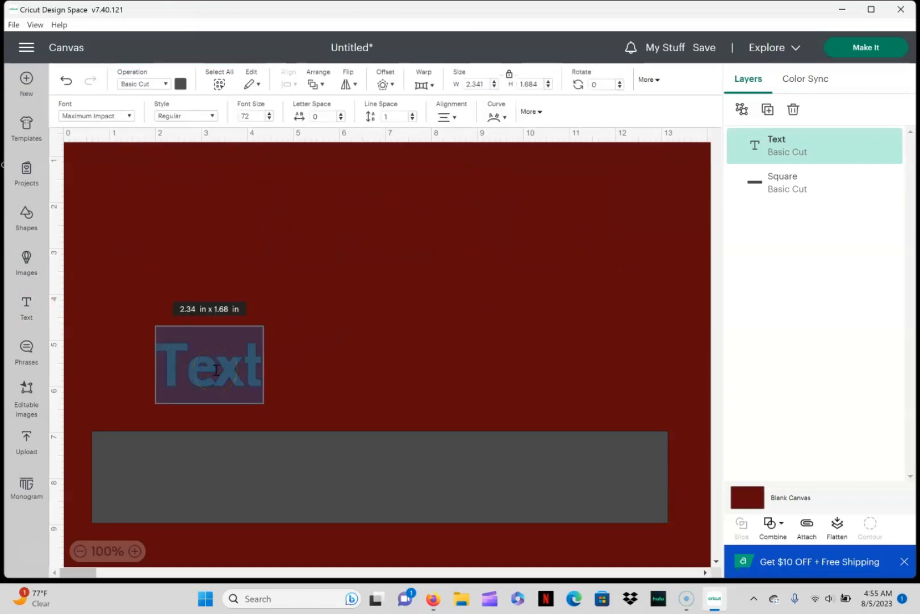
{"action": "key", "text": "BackSpace"}
{"action": "type", "text": "SENIOR"}
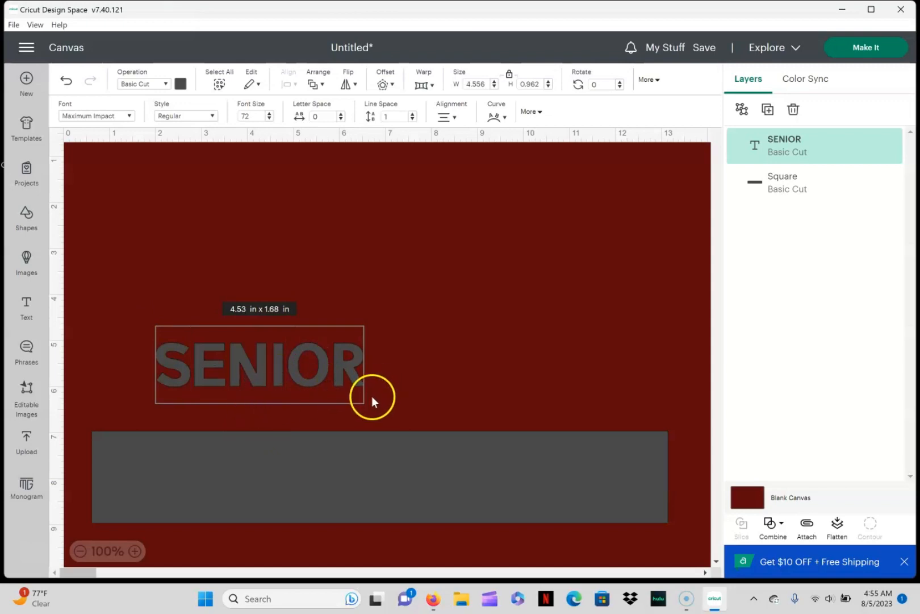
{"action": "left_click", "coordinate": [482, 372]}
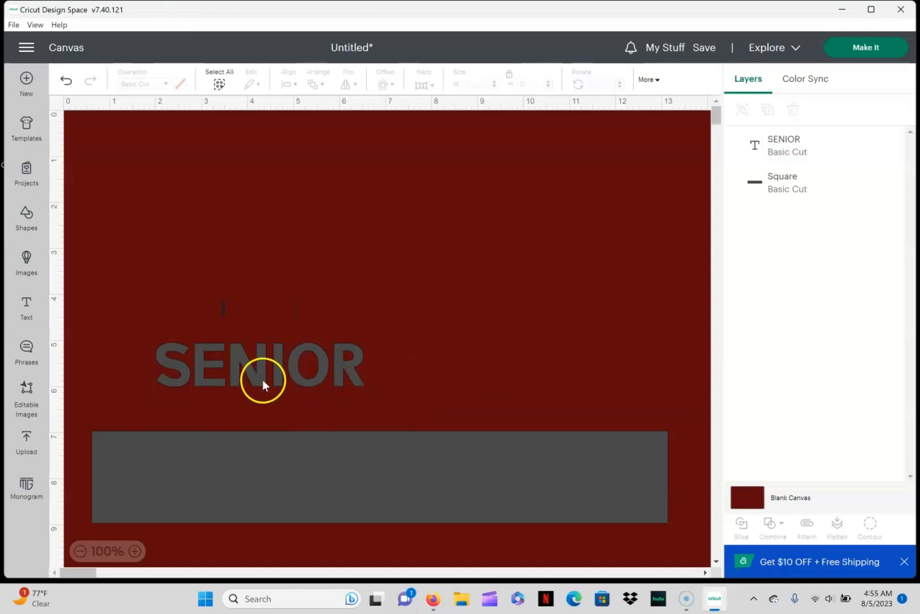
{"action": "left_click_drag", "start_coordinate": [263, 380], "coordinate": [387, 348]}
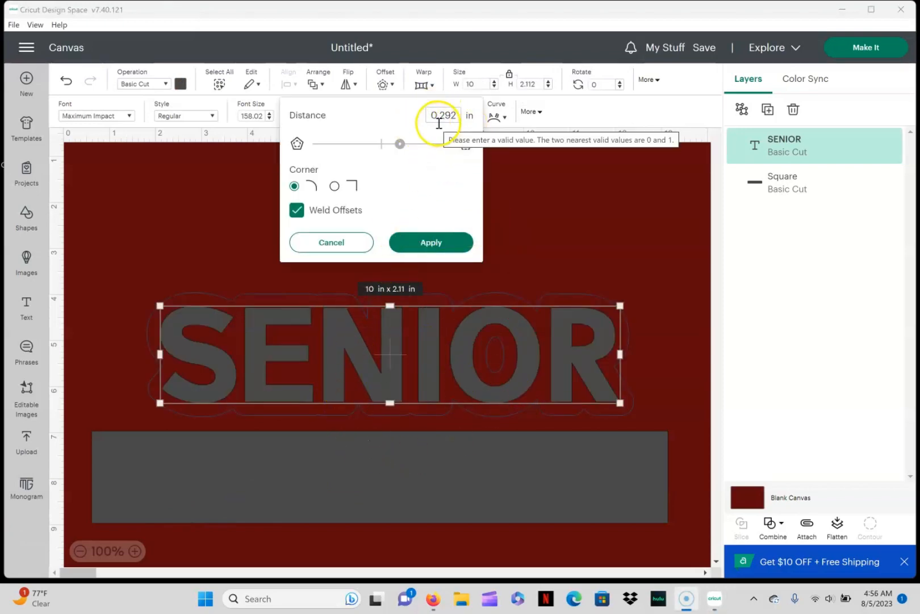
- Create a 0.292 in rounded, welded offset around "SENIOR" and slice the text with the offset
{"action": "left_click", "coordinate": [422, 244]}
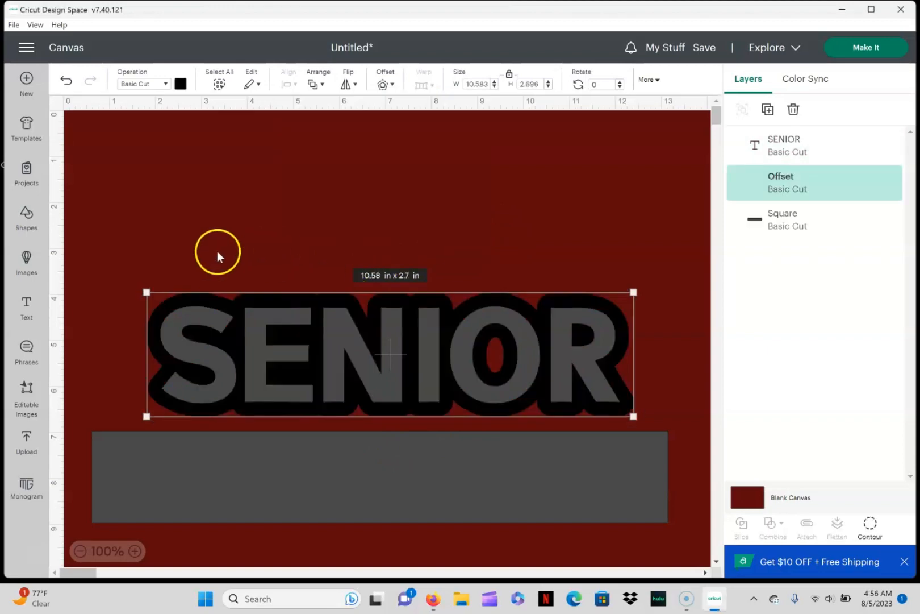
{"action": "left_click_drag", "start_coordinate": [144, 216], "coordinate": [739, 534]}
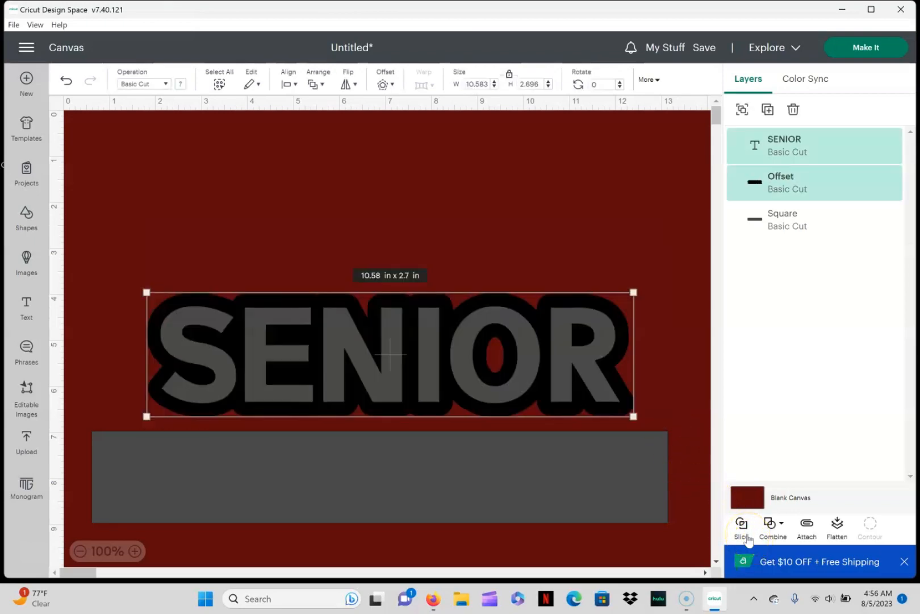
{"action": "left_click", "coordinate": [742, 526]}
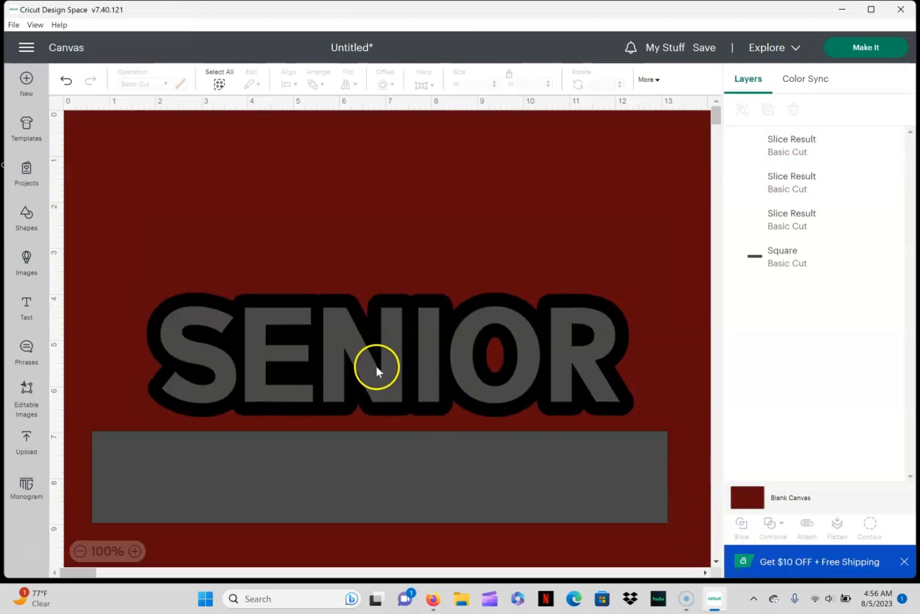
- Separate the "SENIOR" slices, delete the leftover black letters, and move the black outline to the top of the canvas
{"action": "left_click_drag", "start_coordinate": [376, 372], "coordinate": [343, 222]}
{"action": "left_click_drag", "start_coordinate": [314, 356], "coordinate": [318, 296]}
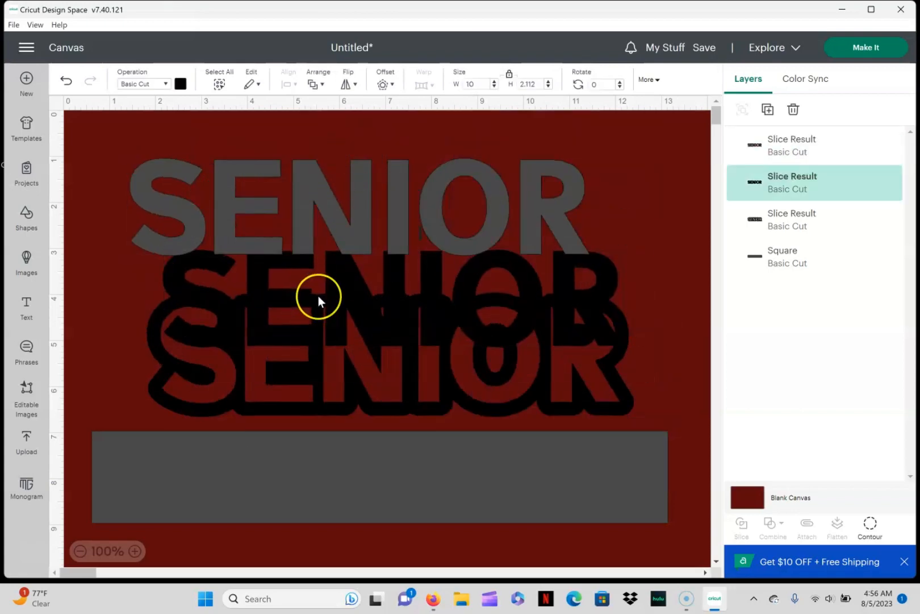
{"action": "key", "text": "Delete"}
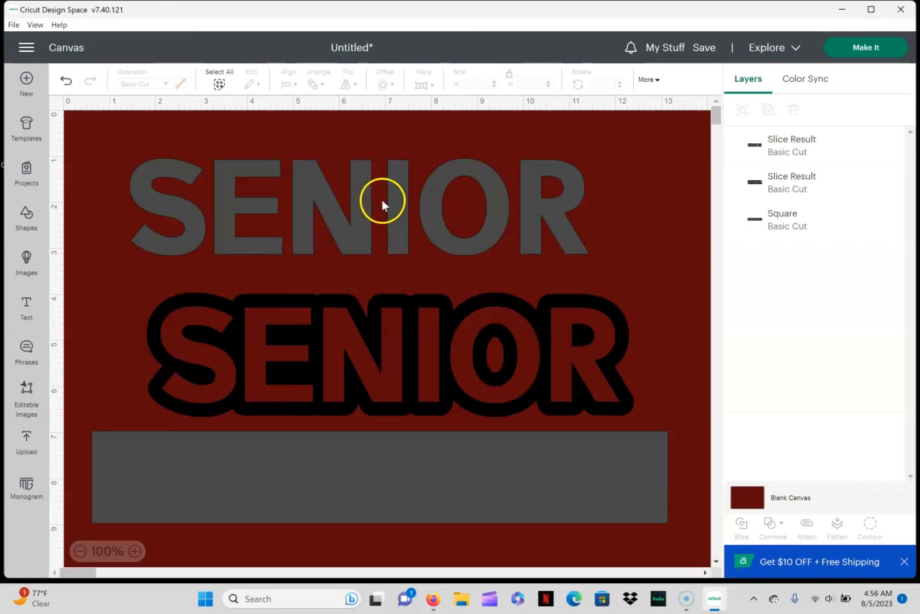
{"action": "left_click_drag", "start_coordinate": [406, 382], "coordinate": [368, 193]}
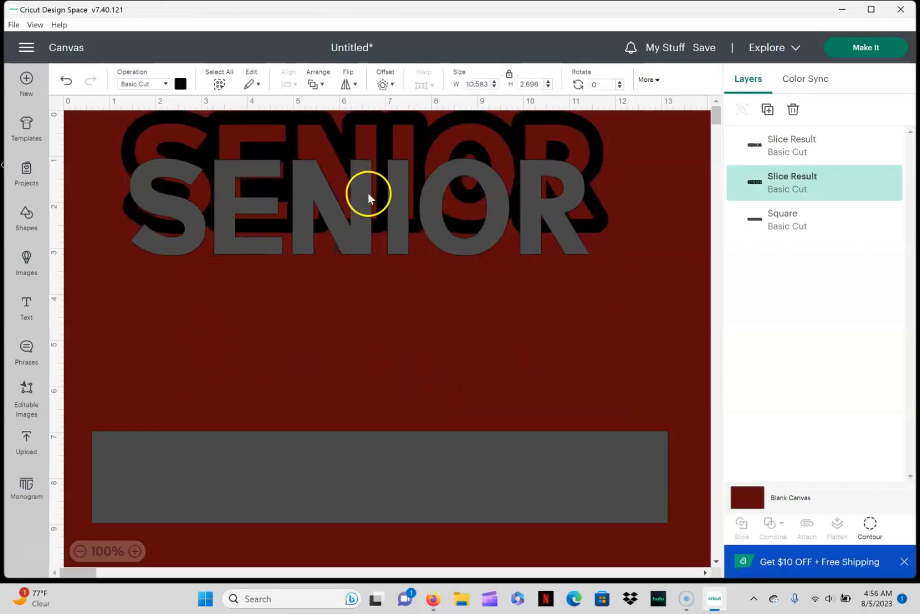
- Position the gray "SENIOR" letters so their lower part overlaps the bar, and slice the letters with the bar
{"action": "left_click", "coordinate": [298, 249]}
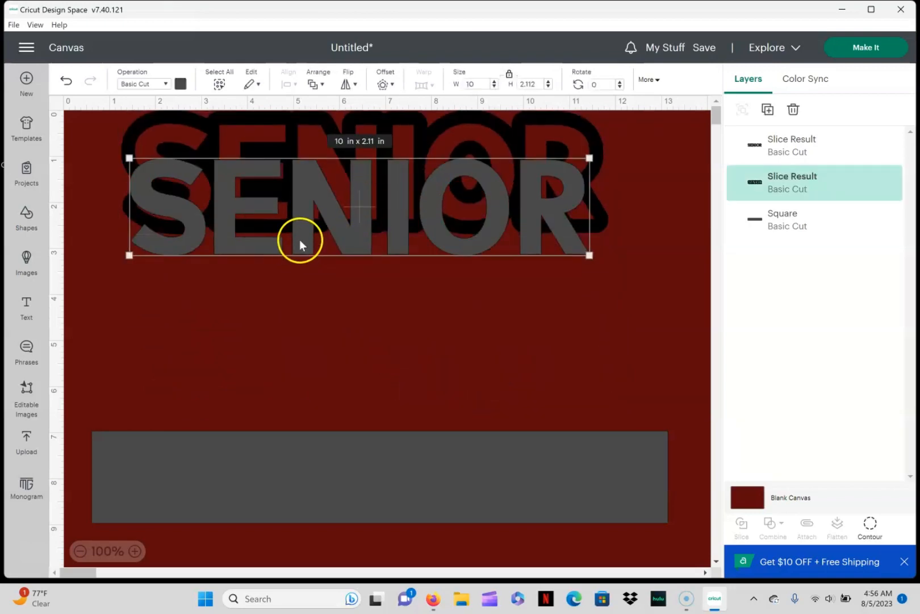
{"action": "left_click_drag", "start_coordinate": [348, 217], "coordinate": [362, 442]}
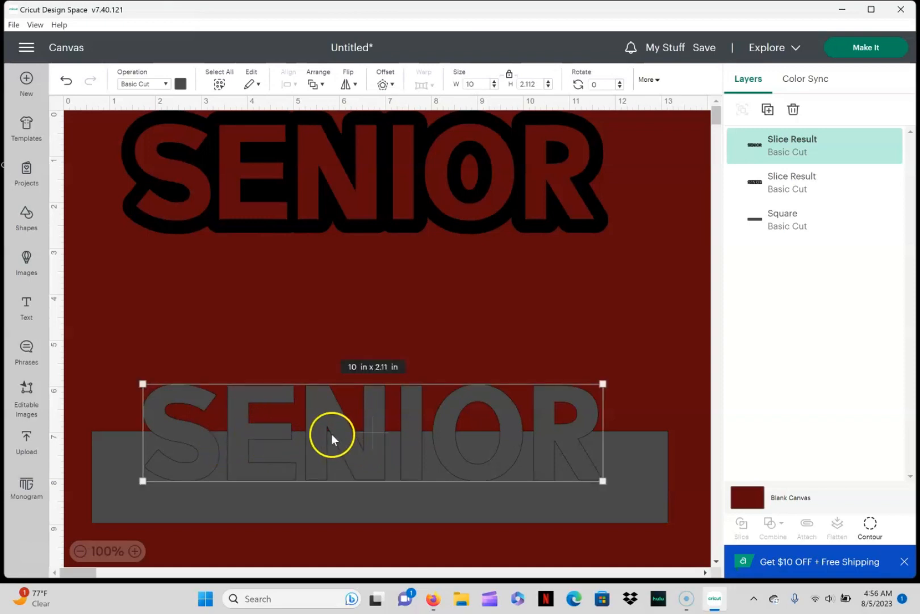
{"action": "left_click_drag", "start_coordinate": [348, 439], "coordinate": [349, 443]}
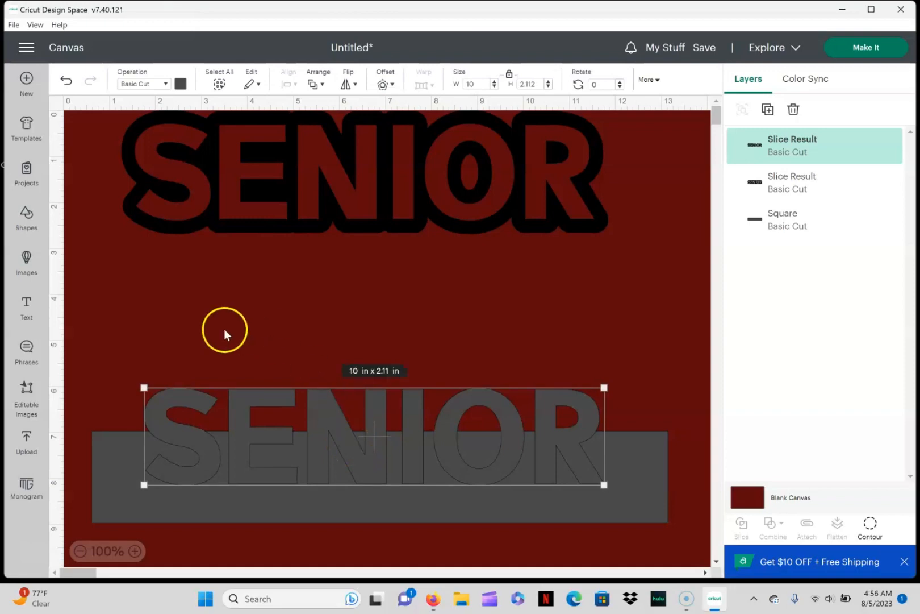
{"action": "left_click_drag", "start_coordinate": [115, 336], "coordinate": [697, 515]}
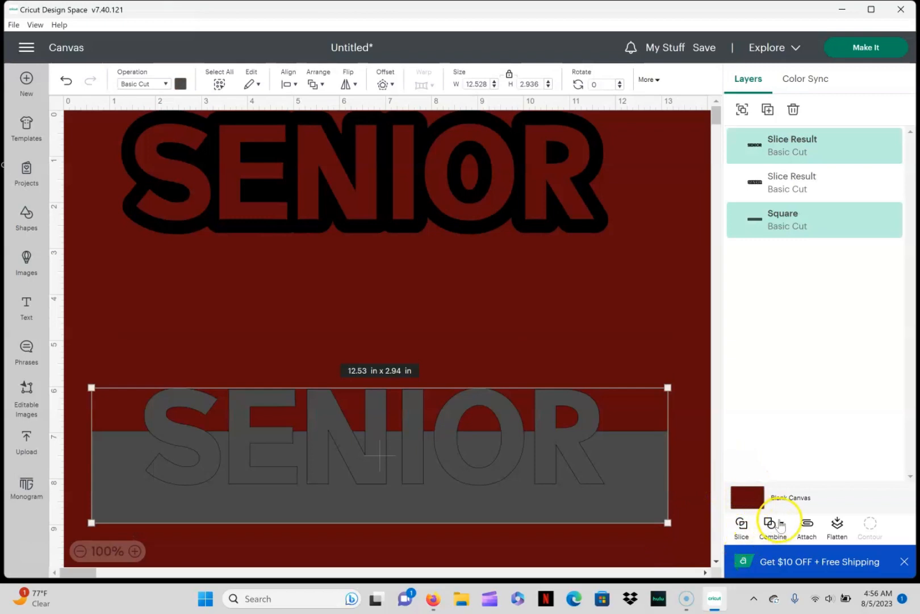
{"action": "left_click", "coordinate": [772, 523]}
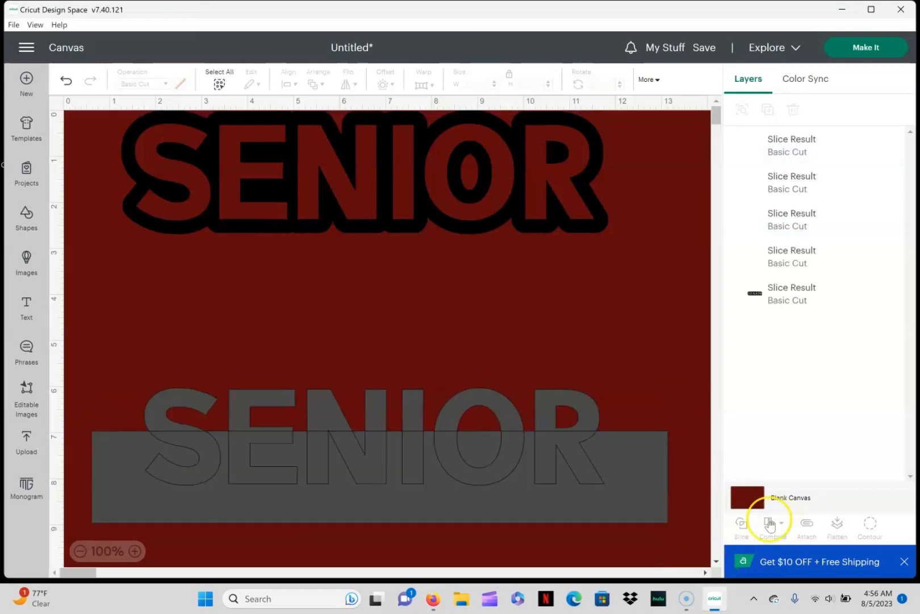
- Move the upper and lower letter halves off the bar and delete the leftover bar pieces
{"action": "left_click_drag", "start_coordinate": [381, 338], "coordinate": [377, 290]}
{"action": "left_click_drag", "start_coordinate": [373, 456], "coordinate": [387, 334]}
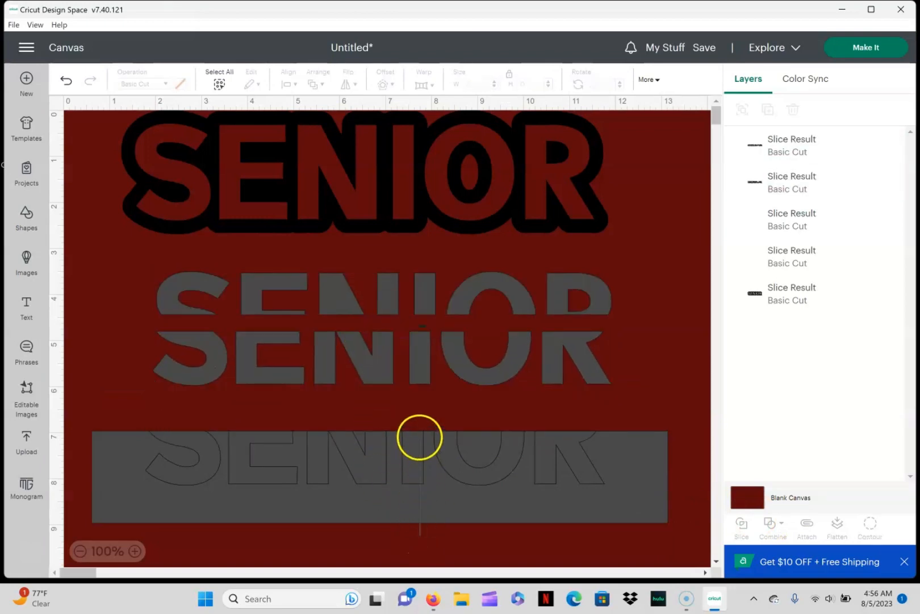
{"action": "left_click", "coordinate": [419, 437]}
{"action": "key", "text": "Delete"}
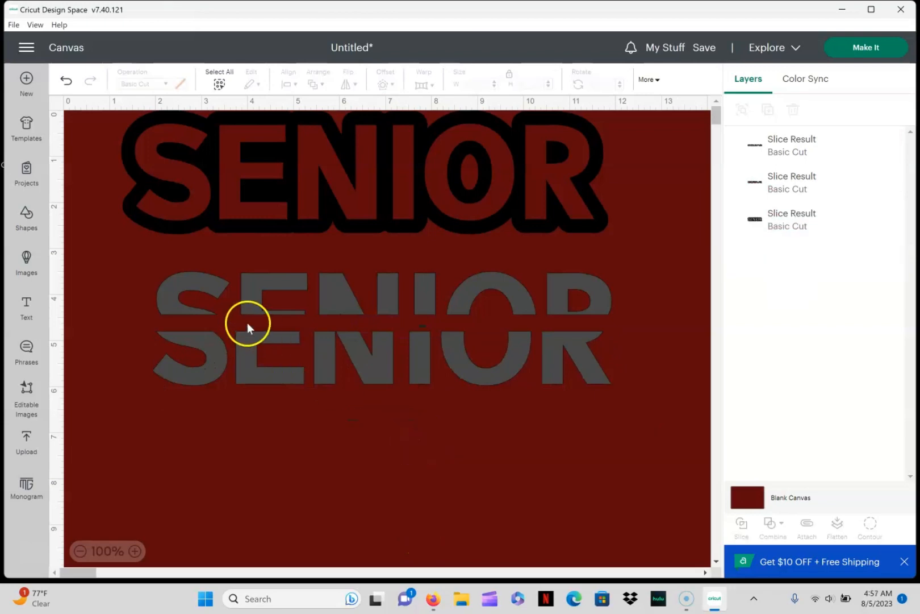
- Lower the black "SENIOR" outline slightly and fit the upper half of the gray letters inside it
{"action": "left_click_drag", "start_coordinate": [335, 207], "coordinate": [343, 236]}
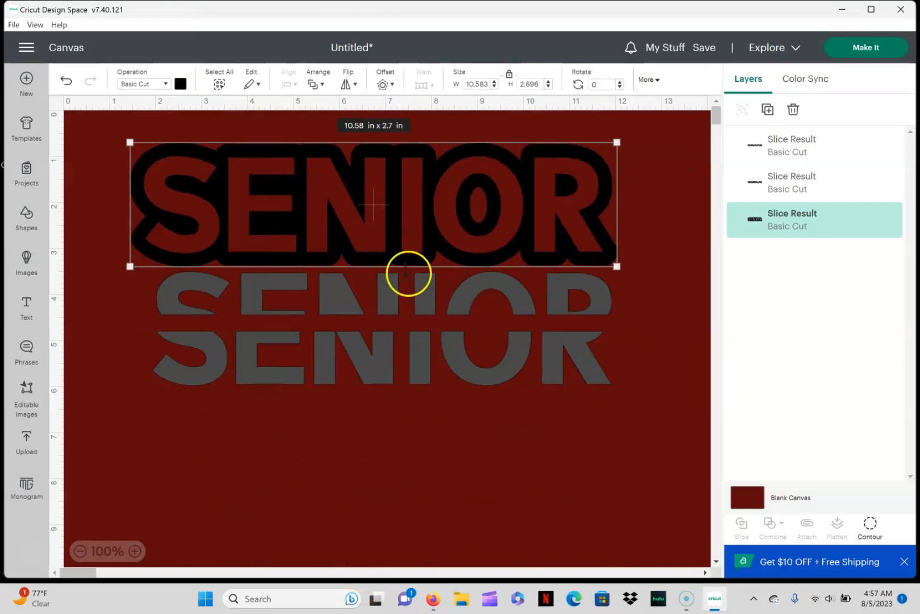
{"action": "left_click", "coordinate": [383, 296]}
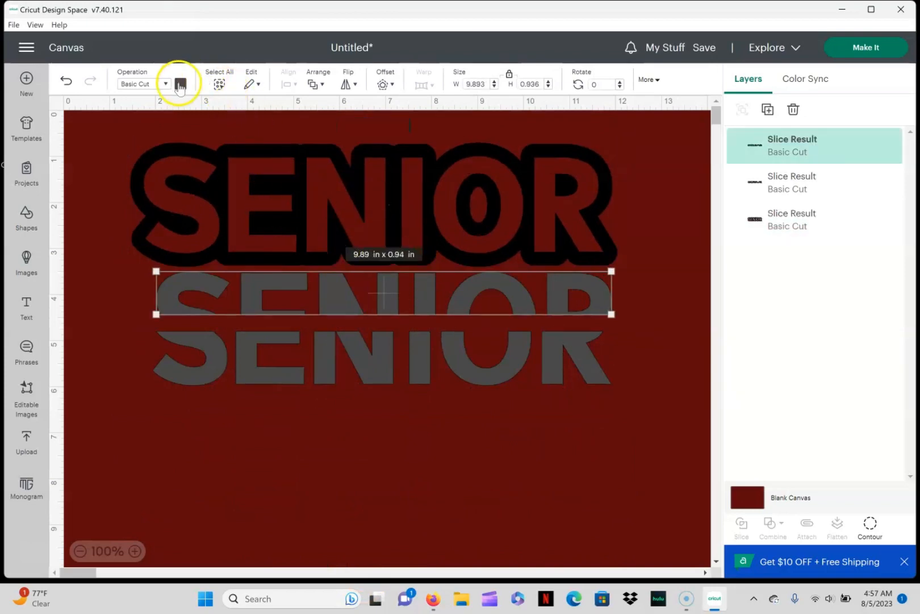
{"action": "left_click", "coordinate": [180, 84]}
{"action": "left_click", "coordinate": [385, 312]}
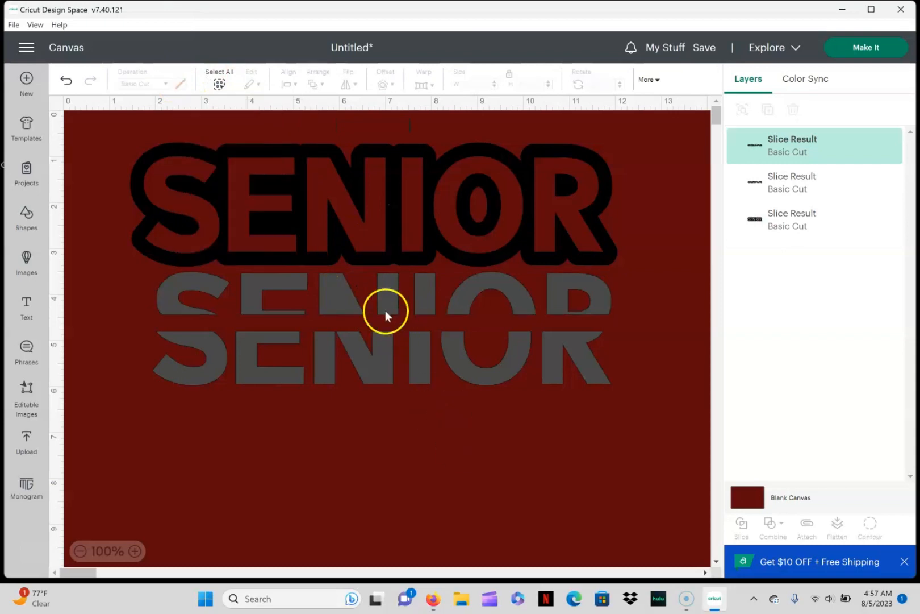
{"action": "left_click_drag", "start_coordinate": [343, 293], "coordinate": [331, 190]}
{"action": "left_click", "coordinate": [367, 374]}
{"action": "left_click_drag", "start_coordinate": [367, 376], "coordinate": [320, 215]}
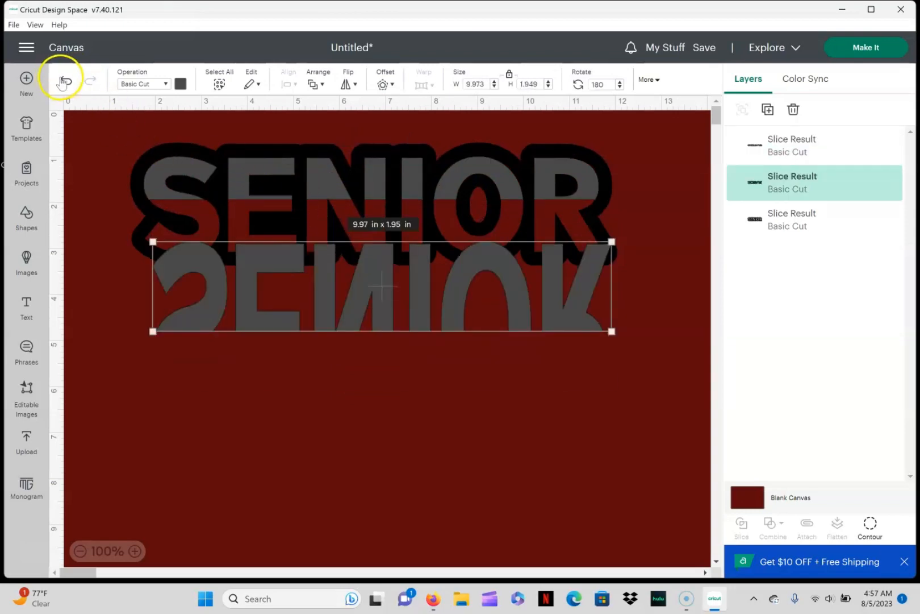
{"action": "left_click", "coordinate": [64, 83]}
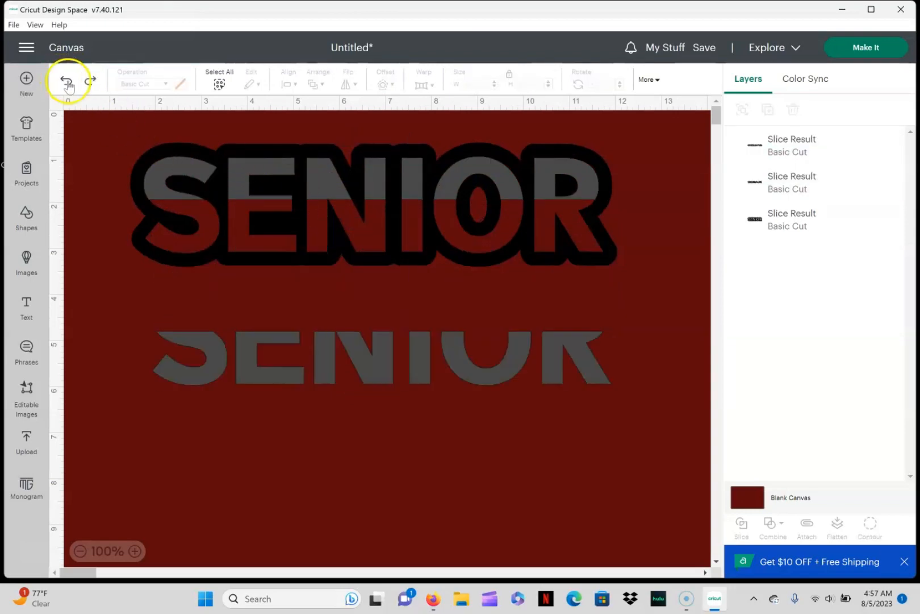
- Fit the lower half of the gray "SENIOR" letters inside the black outline and color it red
{"action": "left_click_drag", "start_coordinate": [380, 371], "coordinate": [373, 239]}
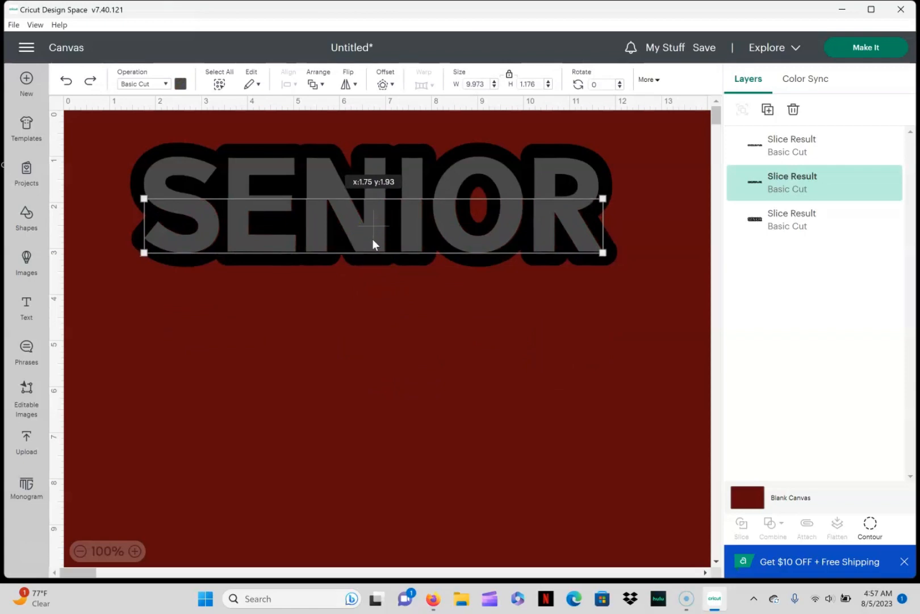
{"action": "left_click", "coordinate": [180, 84]}
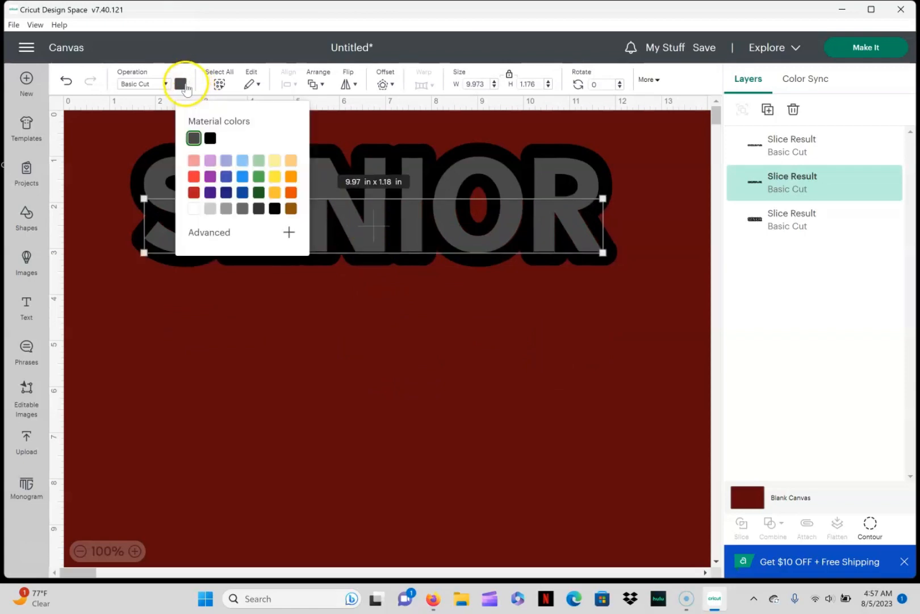
{"action": "left_click", "coordinate": [194, 193]}
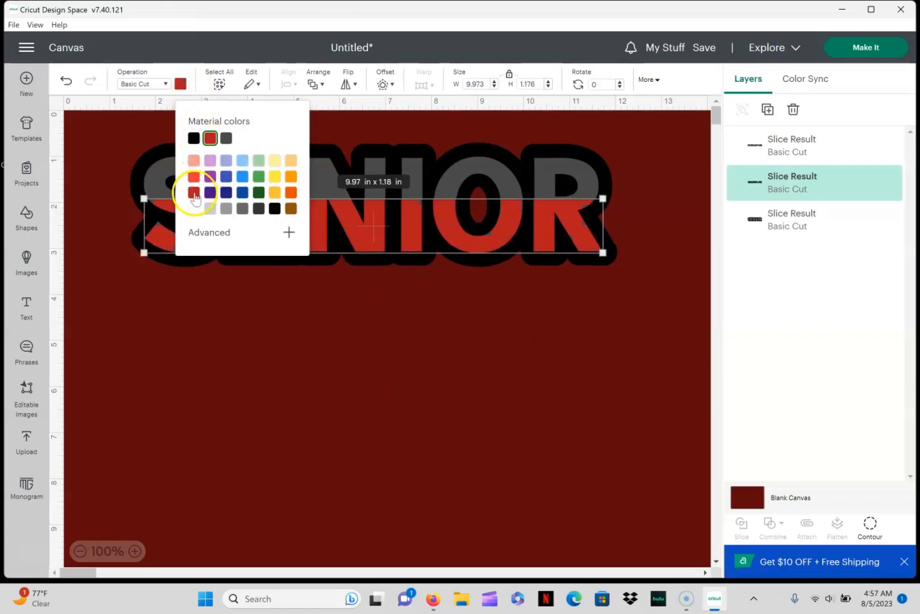
{"action": "left_click", "coordinate": [434, 294]}
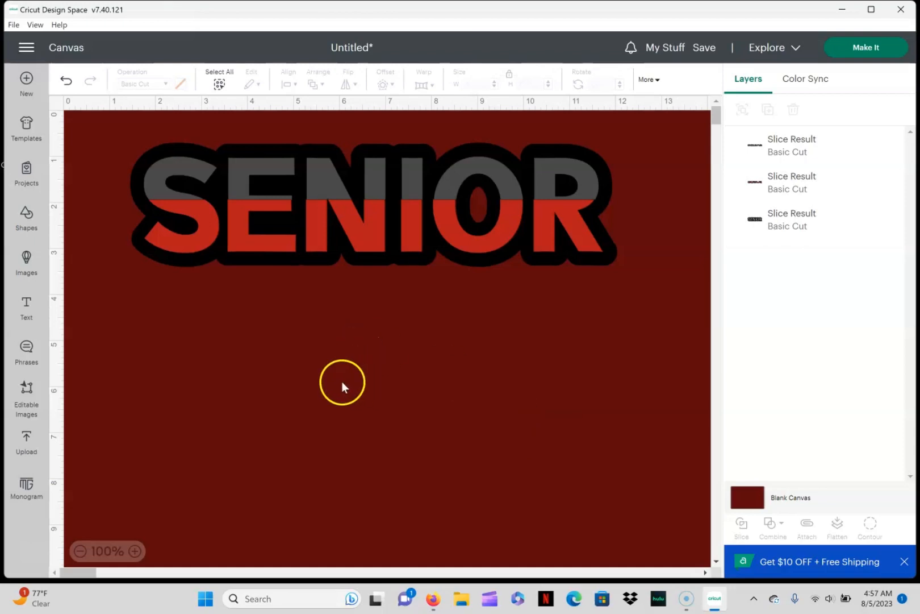
- Add a new text reading "2 4" with a space between the digits
{"action": "left_click", "coordinate": [32, 304]}
{"action": "double_click", "coordinate": [226, 398]}
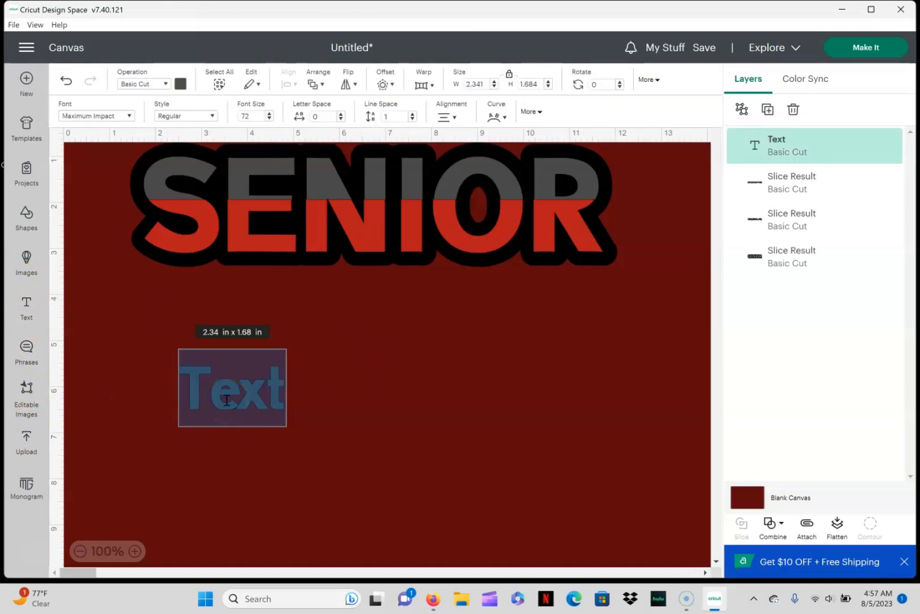
{"action": "key", "text": "BackSpace"}
{"action": "type", "text": "2"}
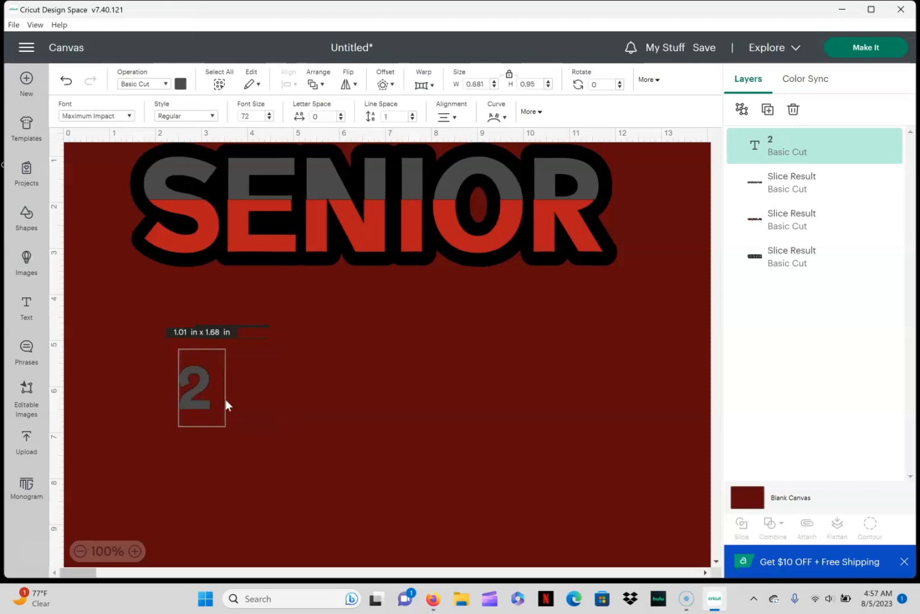
{"action": "type", "text": " 4"}
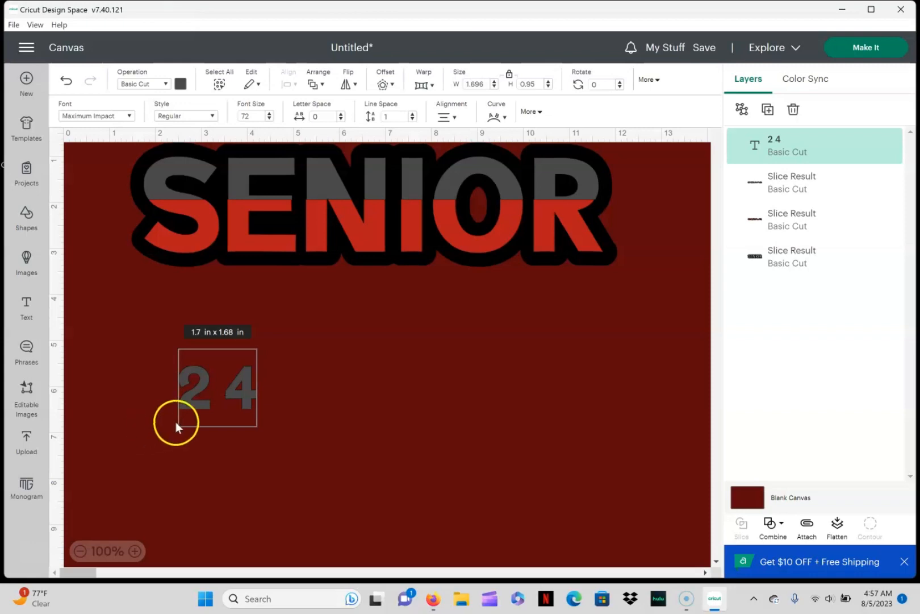
- Set the "2 4" text's width to 10 in and position it below "SENIOR"
{"action": "left_click_drag", "start_coordinate": [192, 427], "coordinate": [283, 439]}
{"action": "left_click_drag", "start_coordinate": [209, 384], "coordinate": [341, 381]}
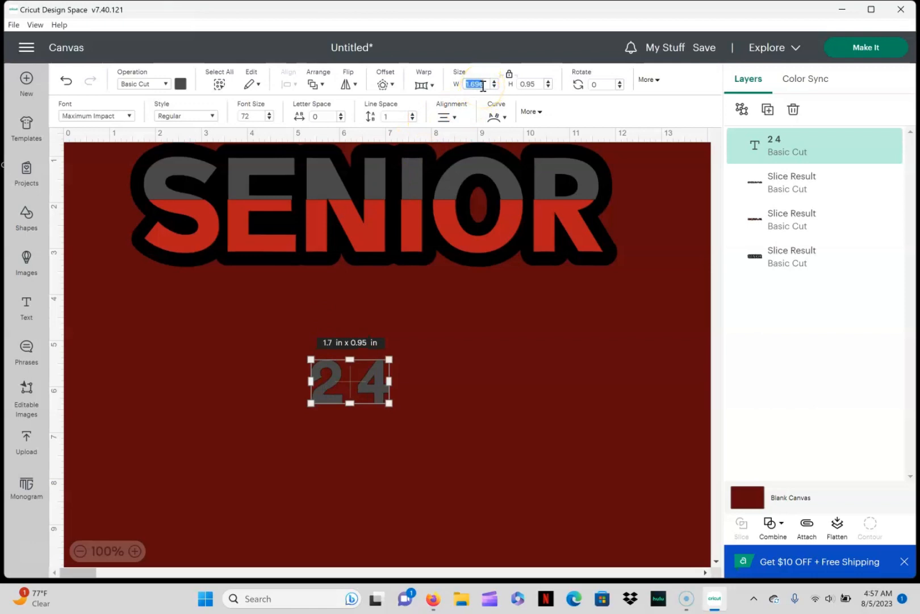
{"action": "type", "text": "10"}
{"action": "key", "text": "Tab"}
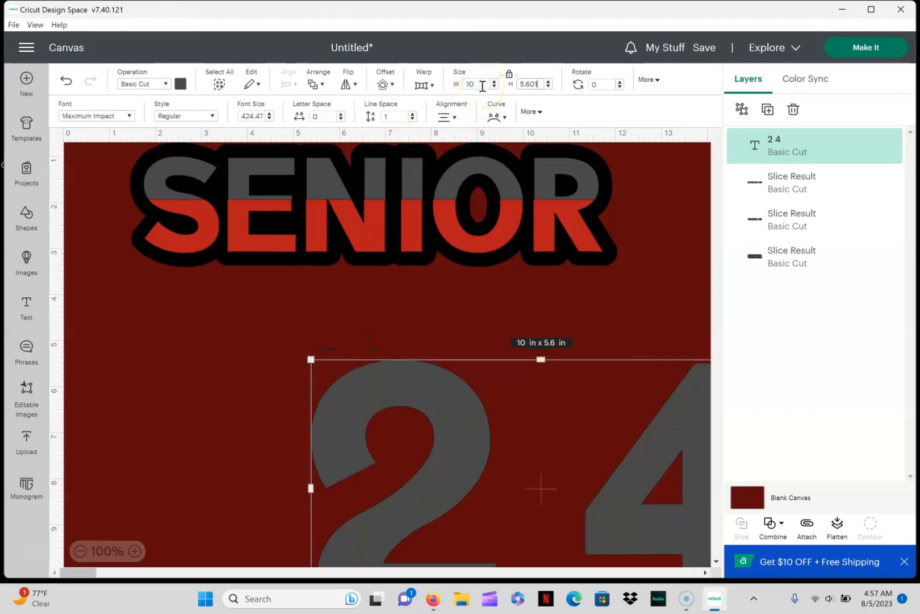
{"action": "left_click_drag", "start_coordinate": [657, 460], "coordinate": [463, 442]}
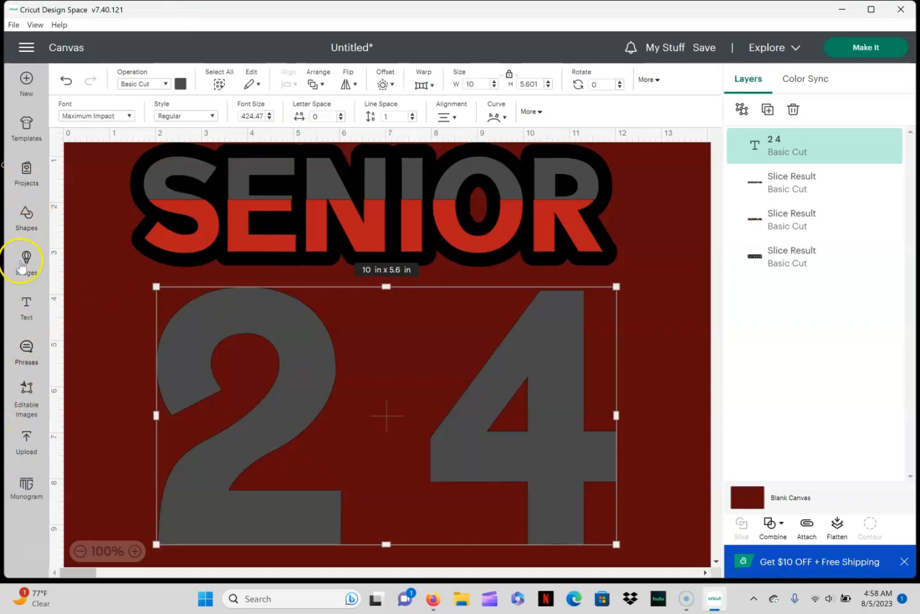
- Add a square, enlarge it to about 6.5 in, and place it so it completely covers the 2
{"action": "left_click", "coordinate": [26, 218]}
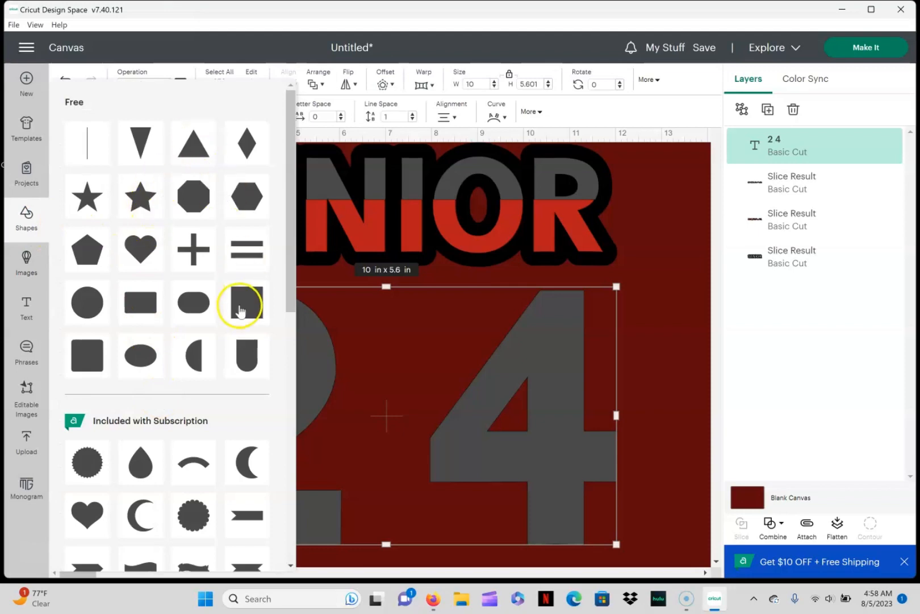
{"action": "left_click", "coordinate": [240, 309]}
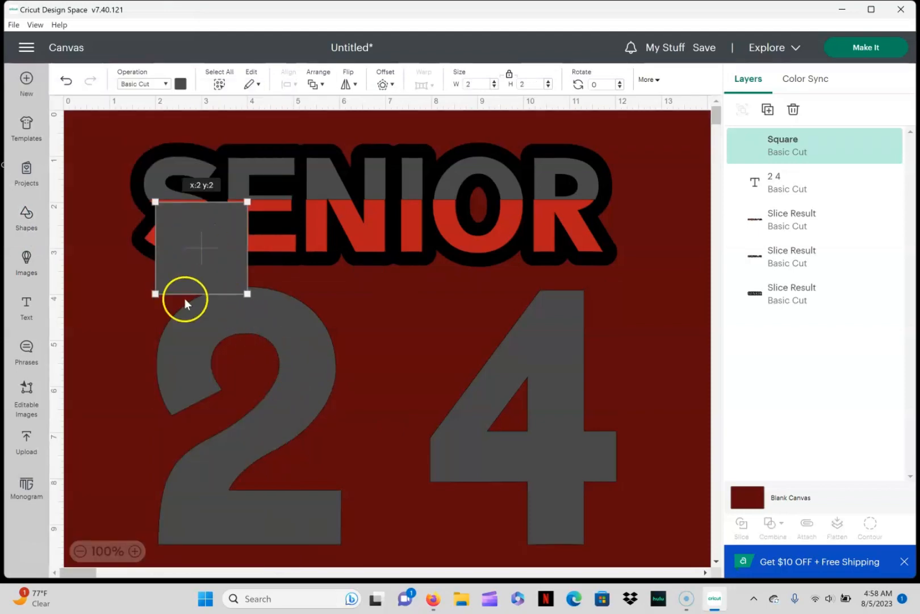
{"action": "left_click_drag", "start_coordinate": [185, 299], "coordinate": [171, 404]}
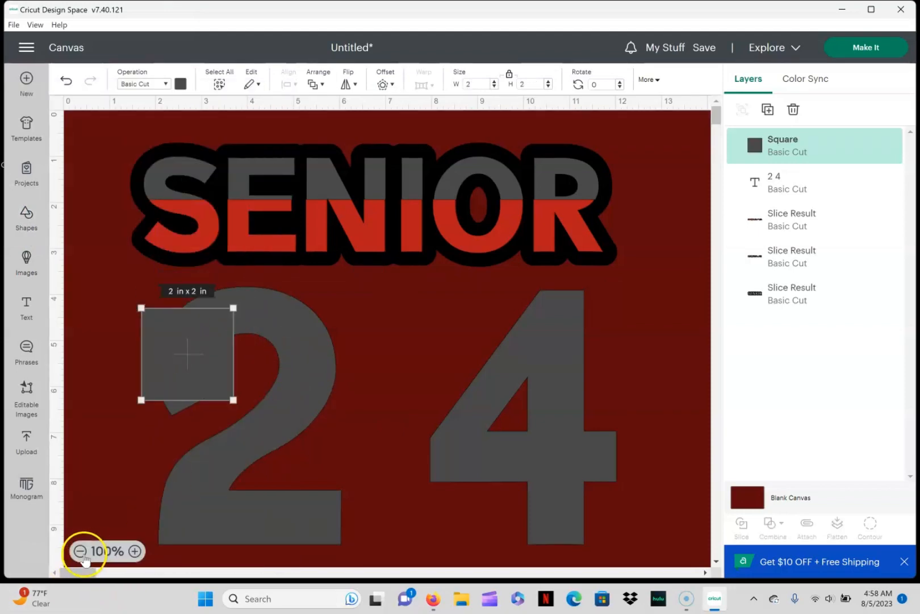
{"action": "left_click", "coordinate": [80, 551]}
{"action": "left_click_drag", "start_coordinate": [144, 281], "coordinate": [139, 261]}
{"action": "left_click_drag", "start_coordinate": [179, 298], "coordinate": [284, 450]}
{"action": "left_click_drag", "start_coordinate": [257, 403], "coordinate": [243, 401]}
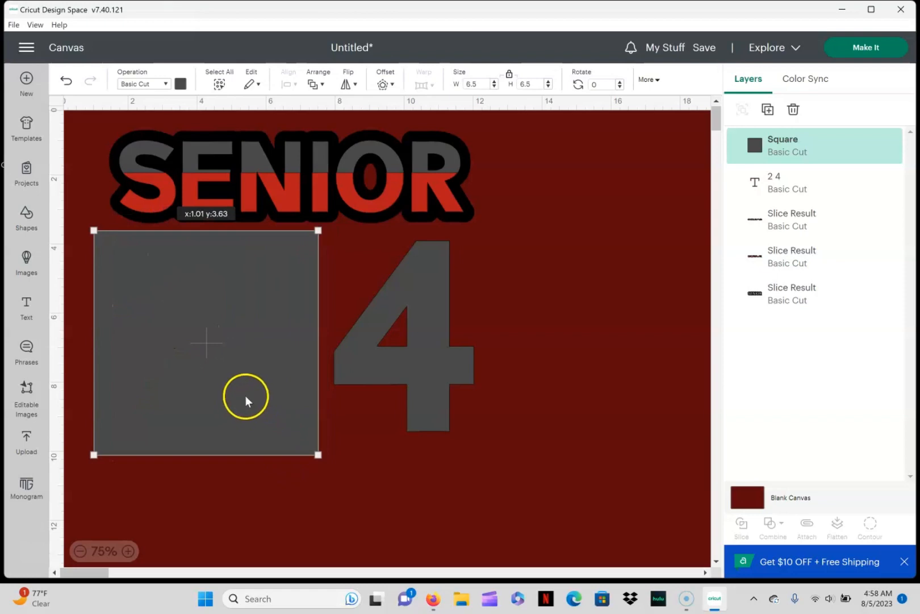
- Slice the "2 4" text with the square, and delete the cut-out square and the duplicate 2
{"action": "left_click_drag", "start_coordinate": [577, 323], "coordinate": [177, 378]}
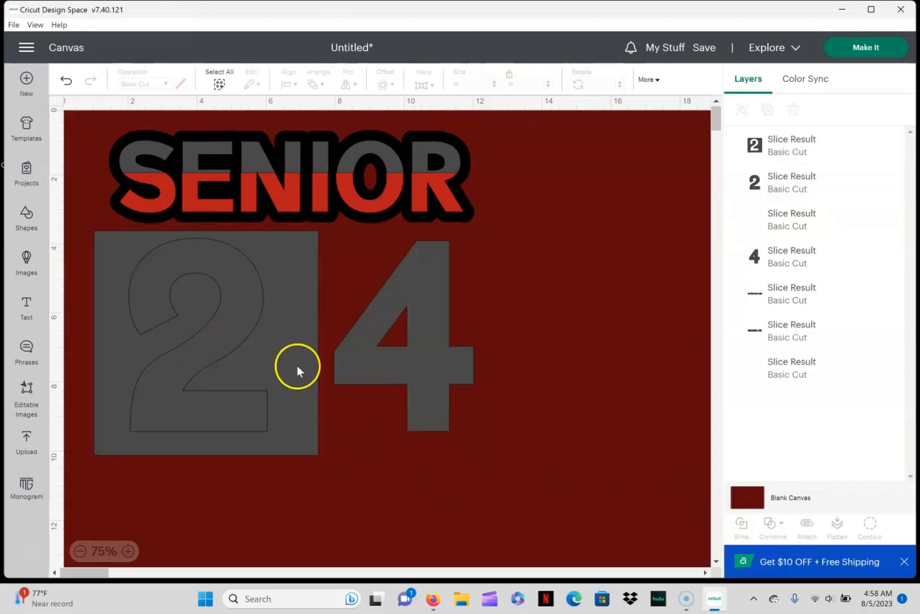
{"action": "left_click_drag", "start_coordinate": [297, 367], "coordinate": [409, 425]}
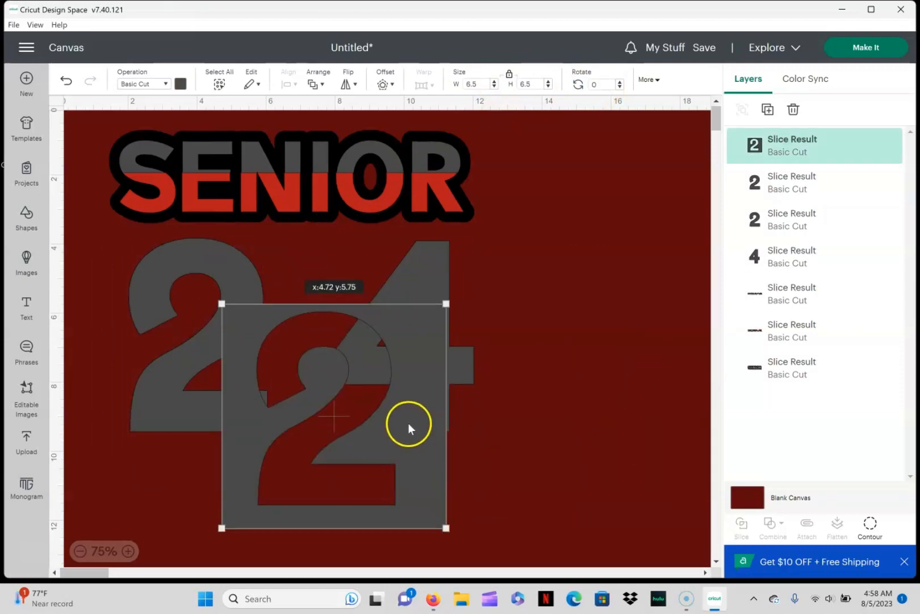
{"action": "key", "text": "Delete"}
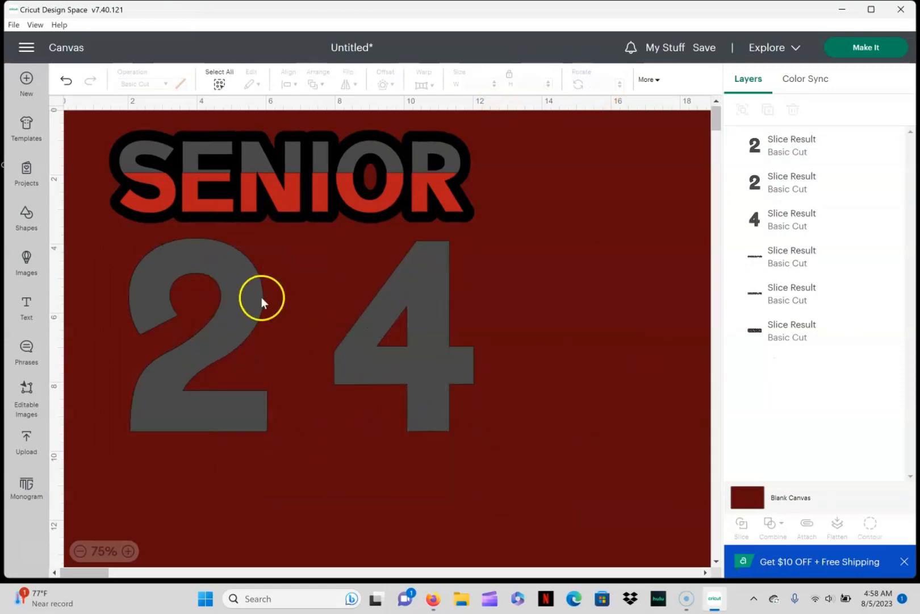
{"action": "left_click", "coordinate": [261, 296]}
{"action": "left_click_drag", "start_coordinate": [239, 295], "coordinate": [626, 337]}
{"action": "key", "text": "Delete"}
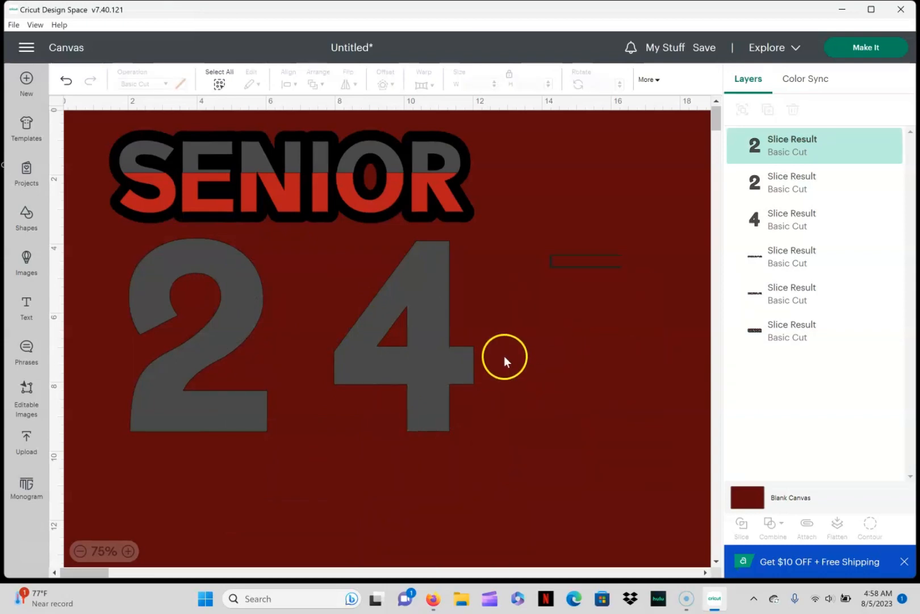
- Move the separate 2 and 4 farther apart and slightly lower beneath "SENIOR"
{"action": "left_click", "coordinate": [416, 358]}
{"action": "left_click_drag", "start_coordinate": [416, 358], "coordinate": [478, 349]}
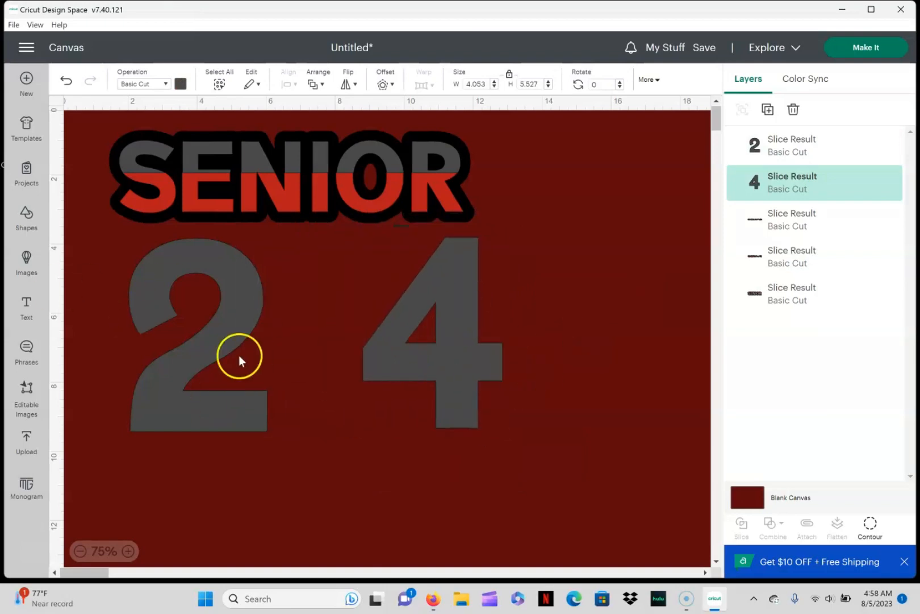
{"action": "left_click_drag", "start_coordinate": [239, 360], "coordinate": [373, 349]}
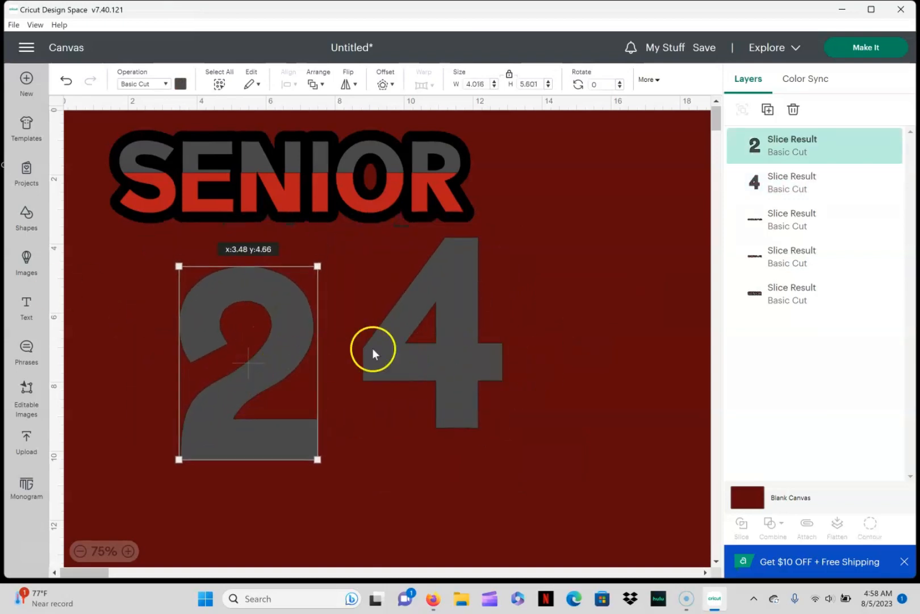
{"action": "left_click_drag", "start_coordinate": [481, 370], "coordinate": [523, 393]}
- Create an offset around the 2 with a distance of 0.167 in and rounded corners
{"action": "left_click", "coordinate": [301, 366]}
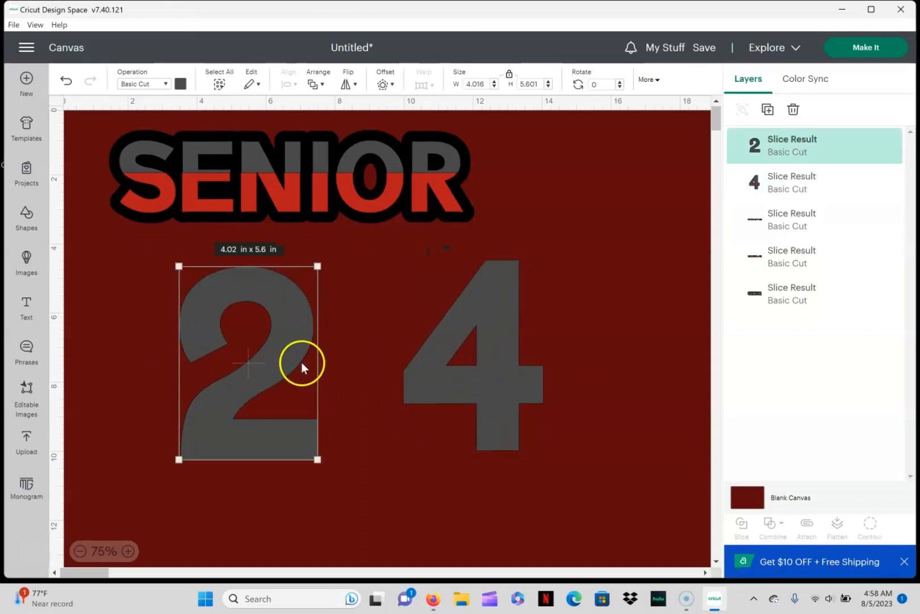
{"action": "left_click", "coordinate": [383, 85]}
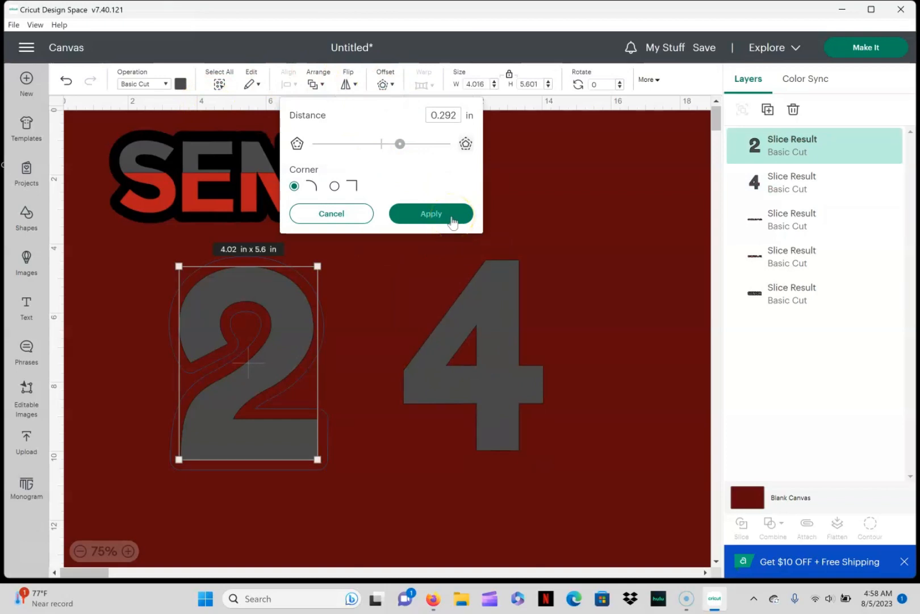
{"action": "left_click_drag", "start_coordinate": [398, 145], "coordinate": [393, 153]}
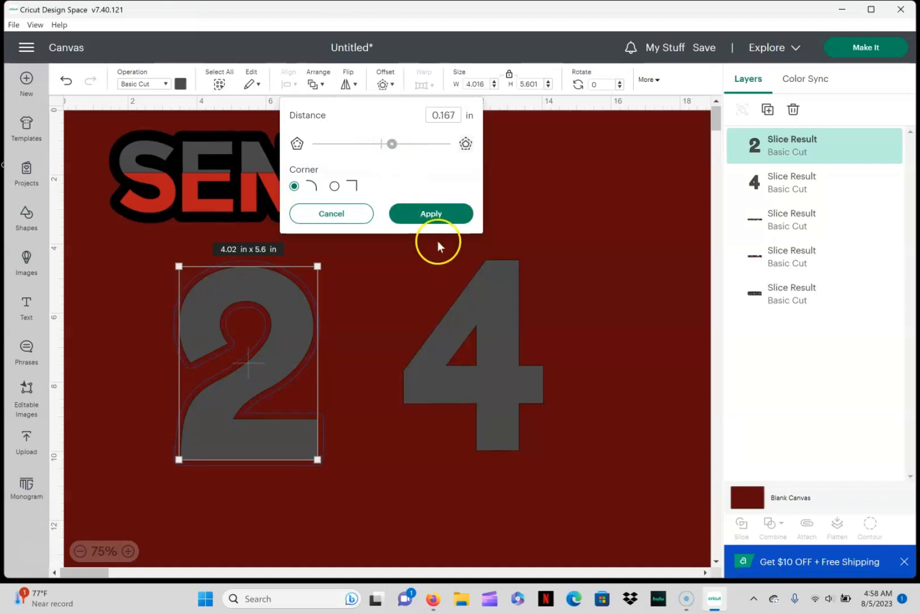
{"action": "left_click", "coordinate": [438, 222]}
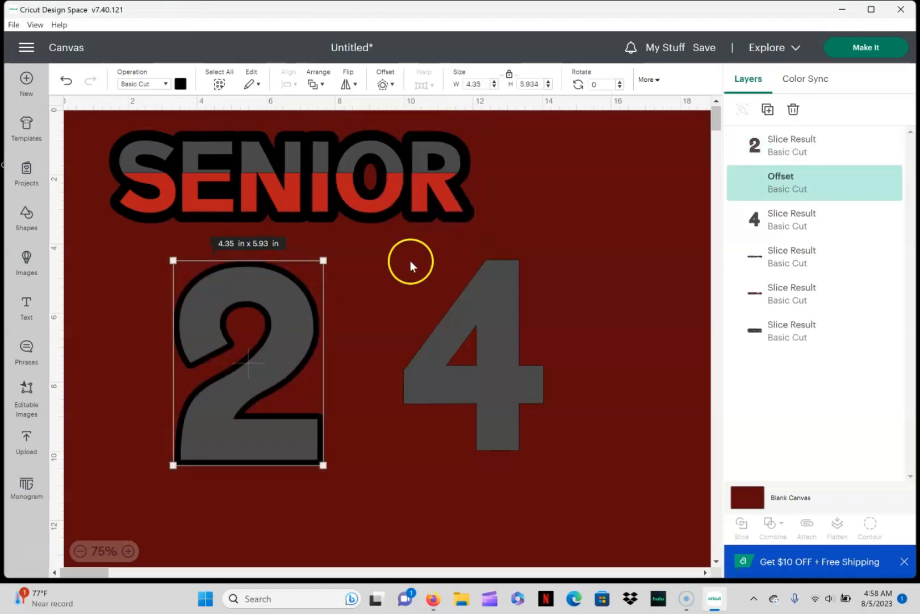
- Slice the 2 with its offset, delete the leftover black 2, and fit the gray 2 back inside the outline
{"action": "left_click", "coordinate": [146, 282]}
{"action": "left_click_drag", "start_coordinate": [144, 275], "coordinate": [321, 487]}
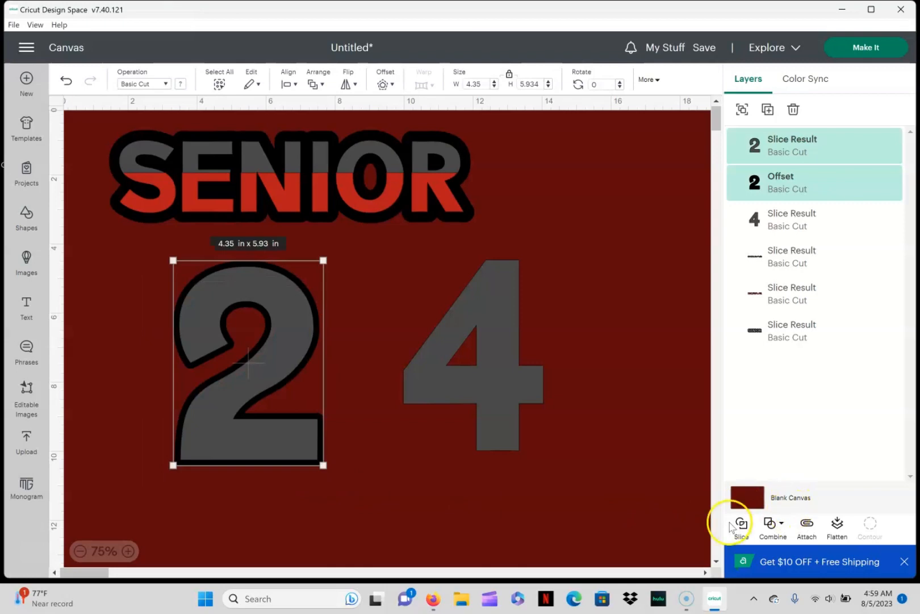
{"action": "left_click", "coordinate": [742, 528]}
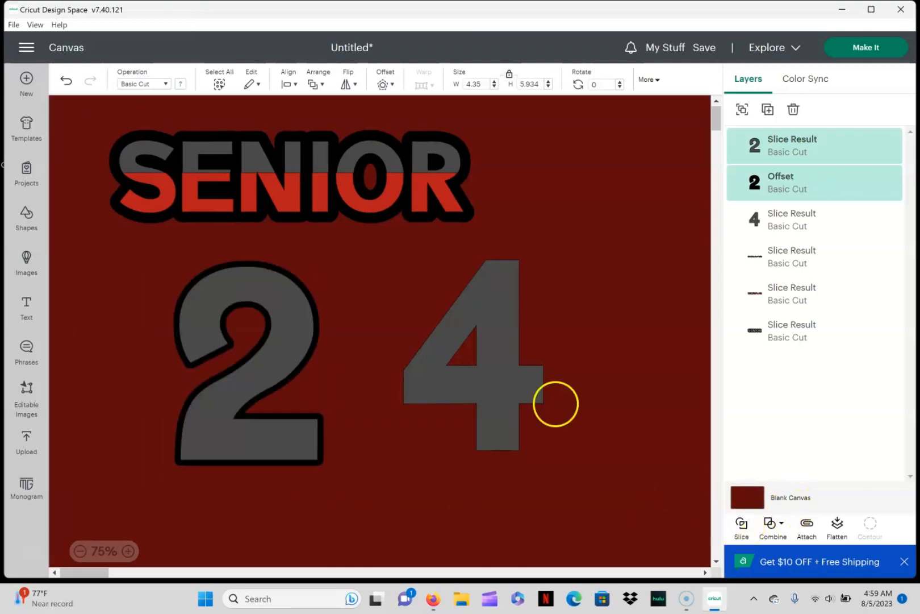
{"action": "left_click_drag", "start_coordinate": [274, 333], "coordinate": [322, 416]}
{"action": "key", "text": "Delete"}
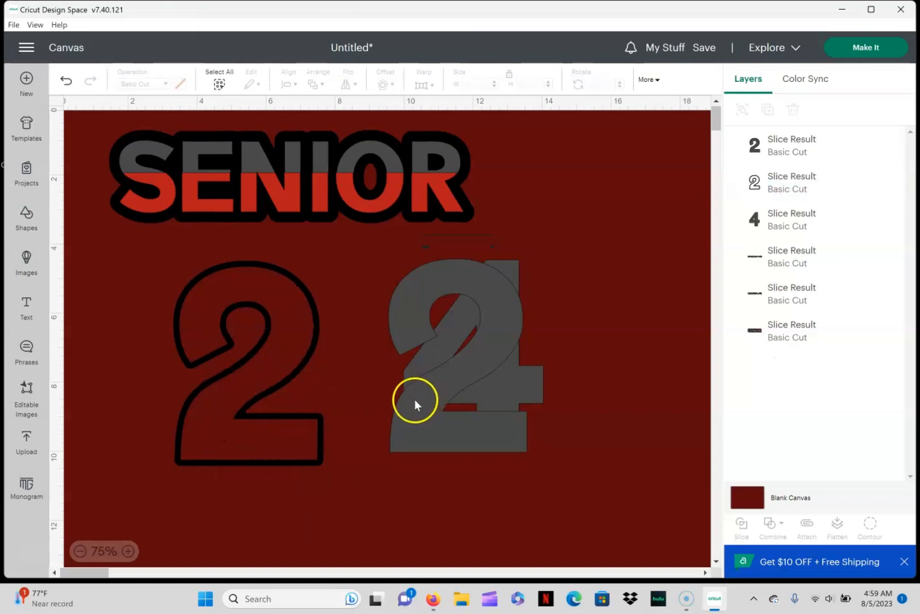
{"action": "left_click_drag", "start_coordinate": [415, 399], "coordinate": [213, 408]}
- Create an offset around the 4 with a distance of 0.167 in and rounded corners
{"action": "left_click", "coordinate": [490, 374]}
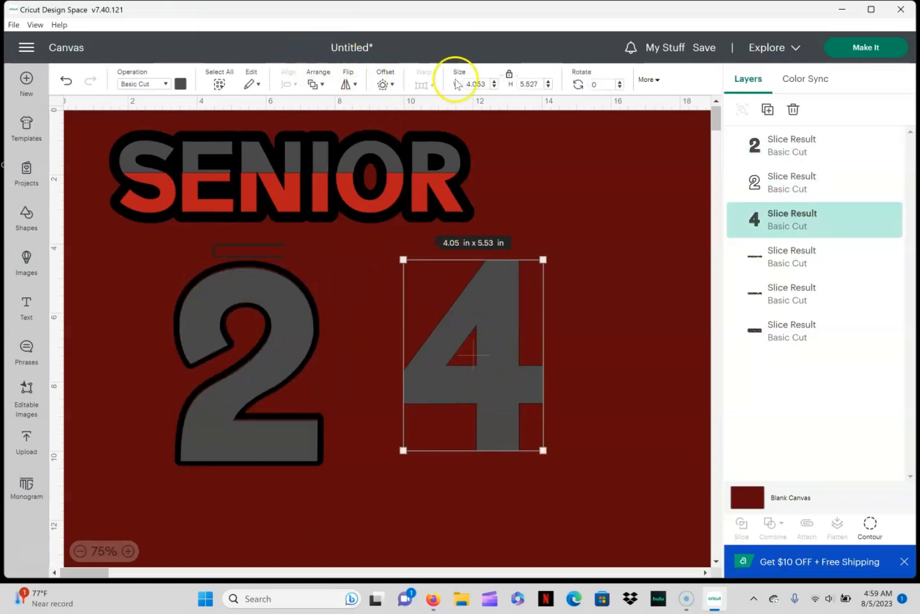
{"action": "left_click", "coordinate": [385, 86]}
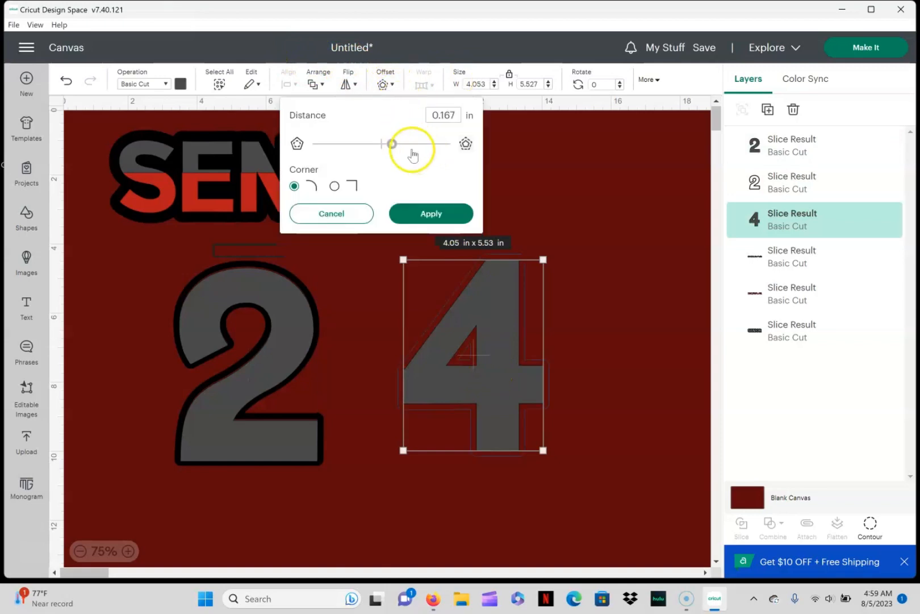
{"action": "left_click", "coordinate": [409, 217]}
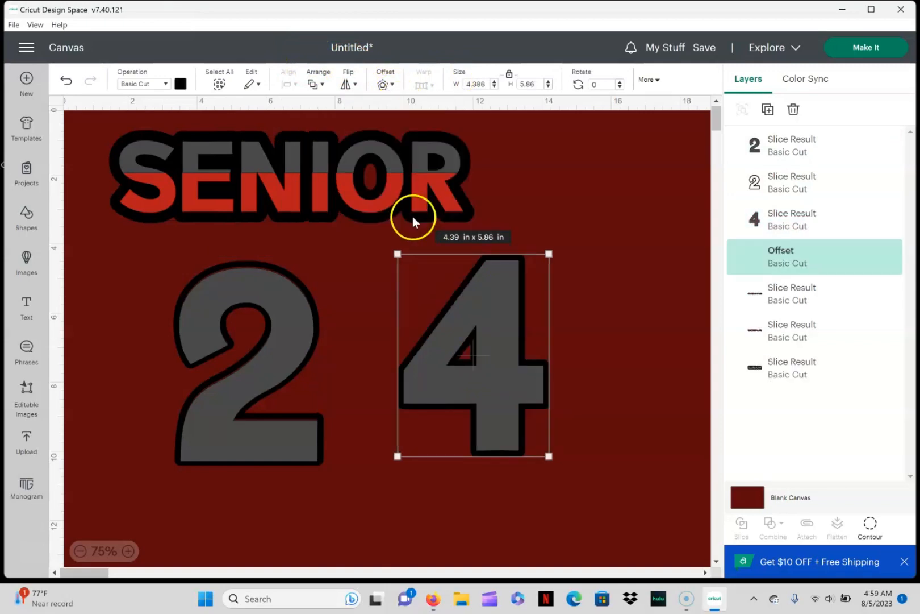
- Slice the 4 with its offset, delete the leftover black 4, and fit the gray 4 back inside the outline
{"action": "left_click", "coordinate": [382, 264]}
{"action": "left_click_drag", "start_coordinate": [382, 264], "coordinate": [563, 472]}
{"action": "left_click", "coordinate": [740, 531]}
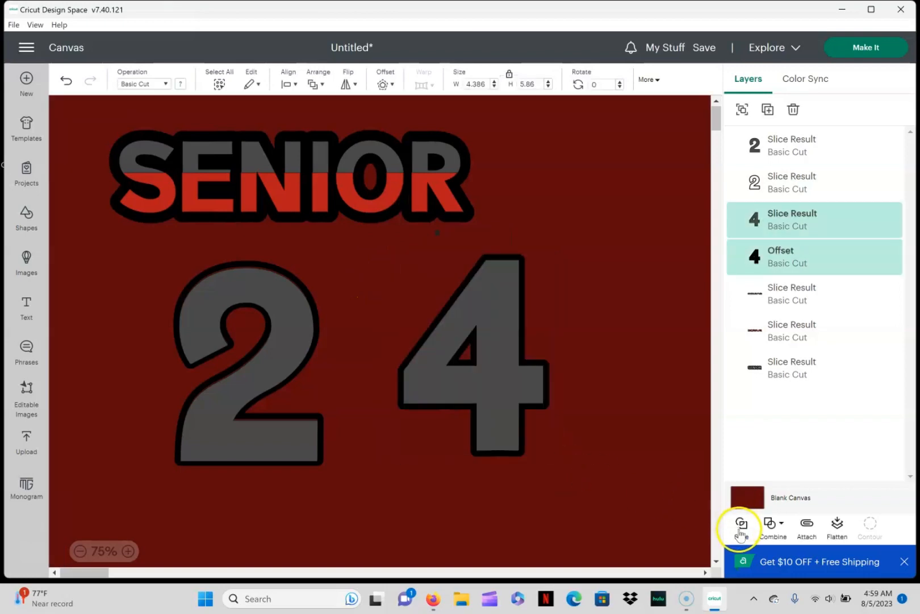
{"action": "left_click_drag", "start_coordinate": [487, 363], "coordinate": [606, 401]}
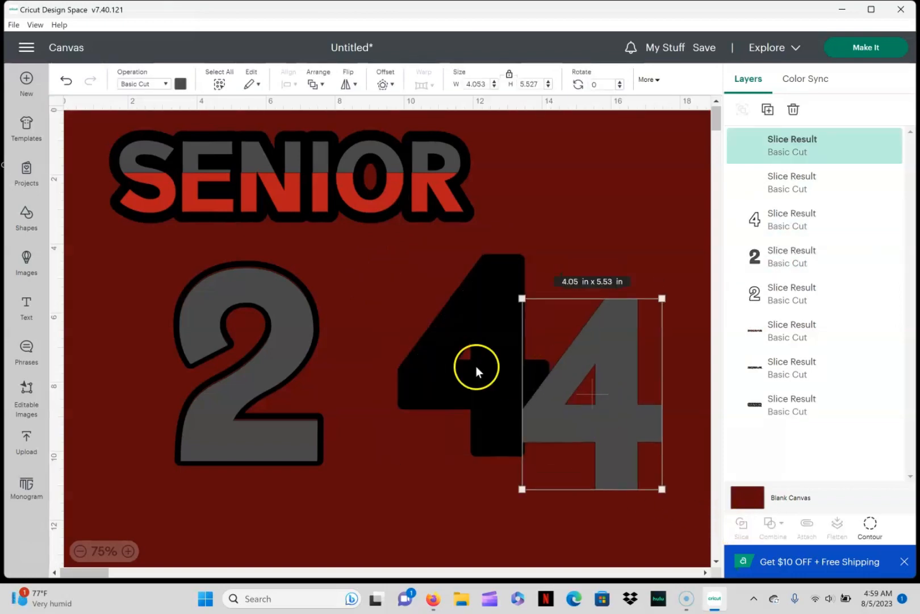
{"action": "left_click_drag", "start_coordinate": [476, 366], "coordinate": [398, 362]}
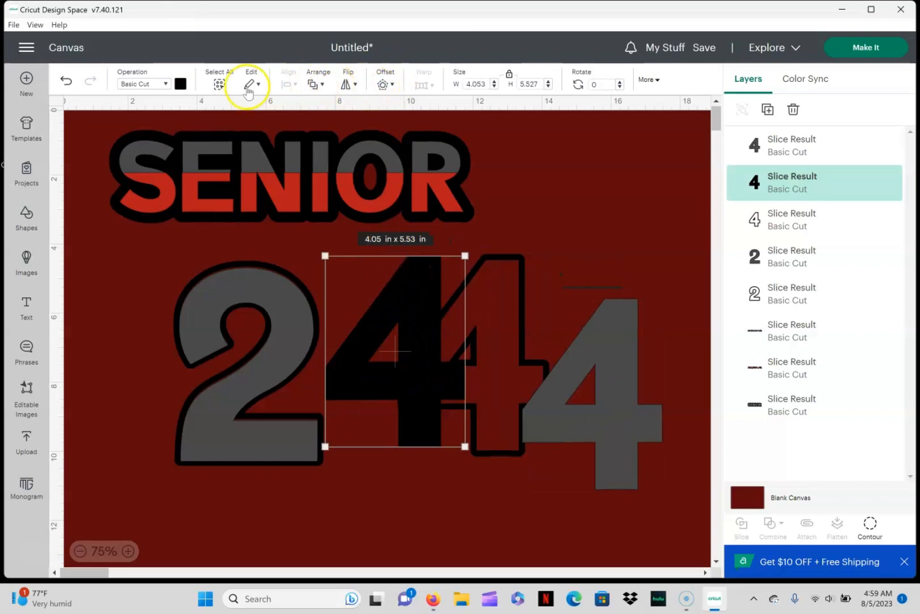
{"action": "key", "text": "Delete"}
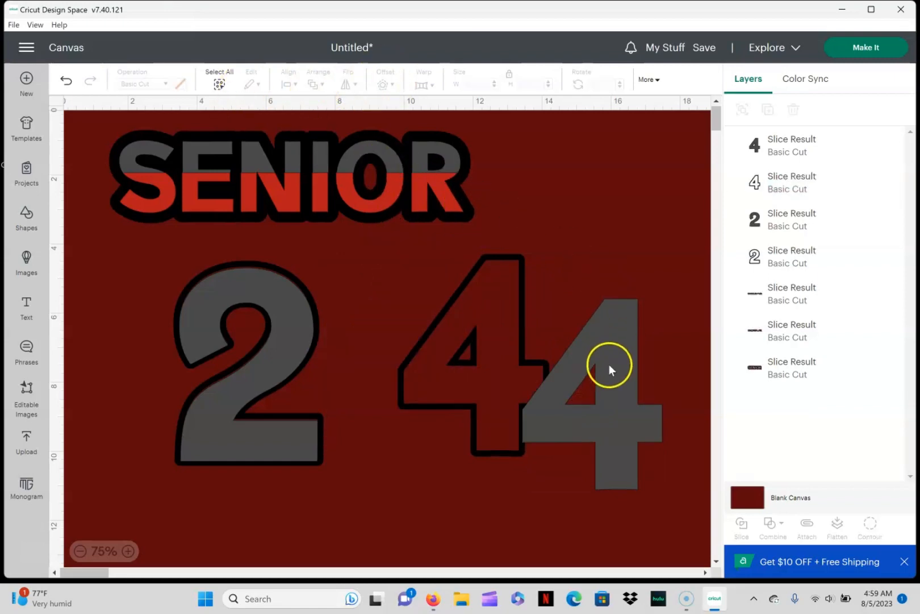
{"action": "left_click_drag", "start_coordinate": [610, 366], "coordinate": [495, 320]}
{"action": "left_click", "coordinate": [600, 276]}
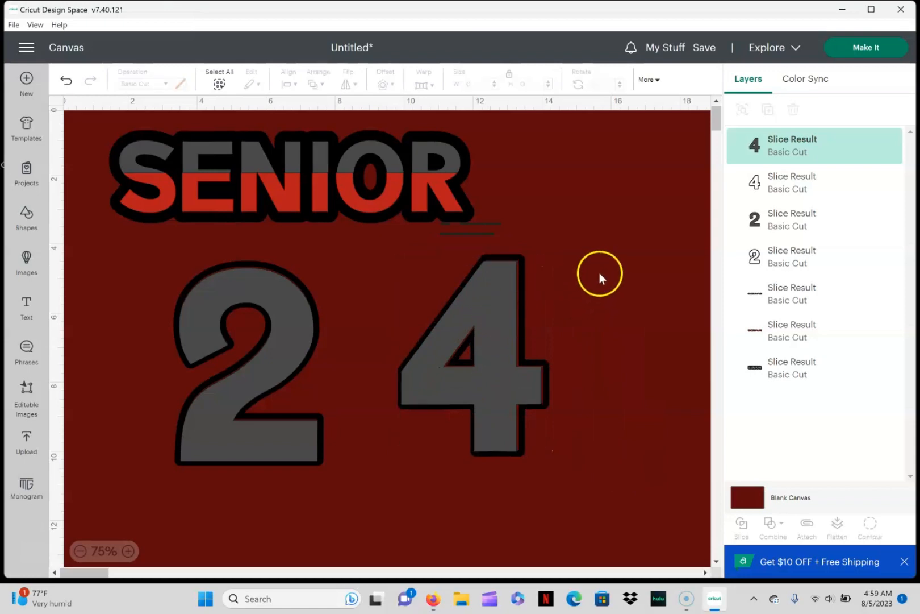
- Preview how the project's pieces are arranged on the cutting mats, and return to the canvas
{"action": "left_click", "coordinate": [878, 54]}
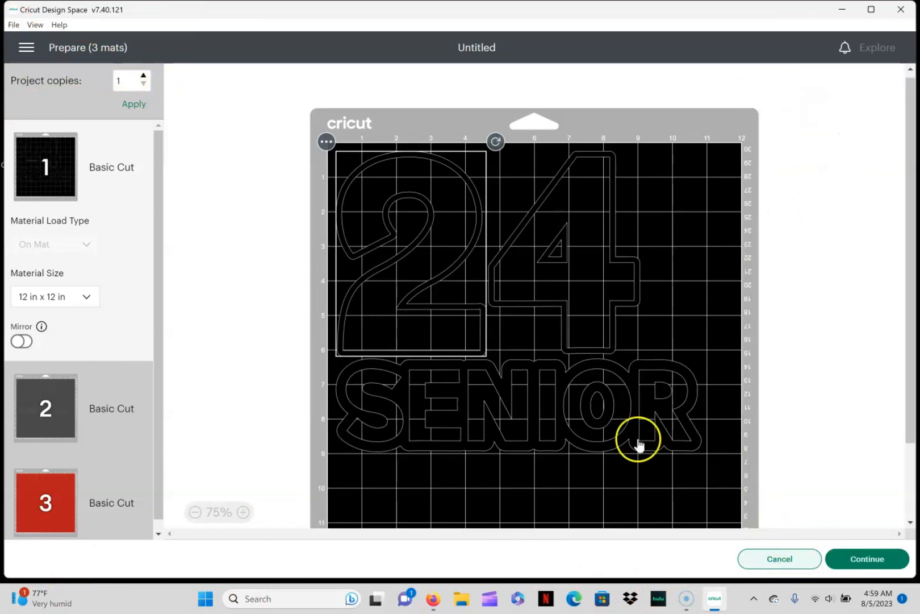
{"action": "left_click", "coordinate": [780, 559]}
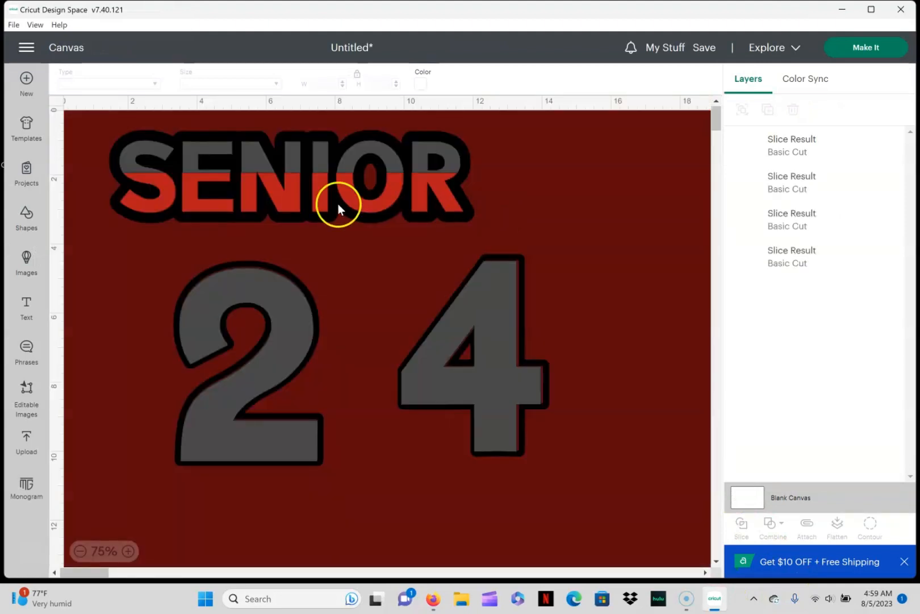
- Recolor the red lower half of the SENIOR letters to the same dark gray material color as the upper half
{"action": "left_click", "coordinate": [305, 205]}
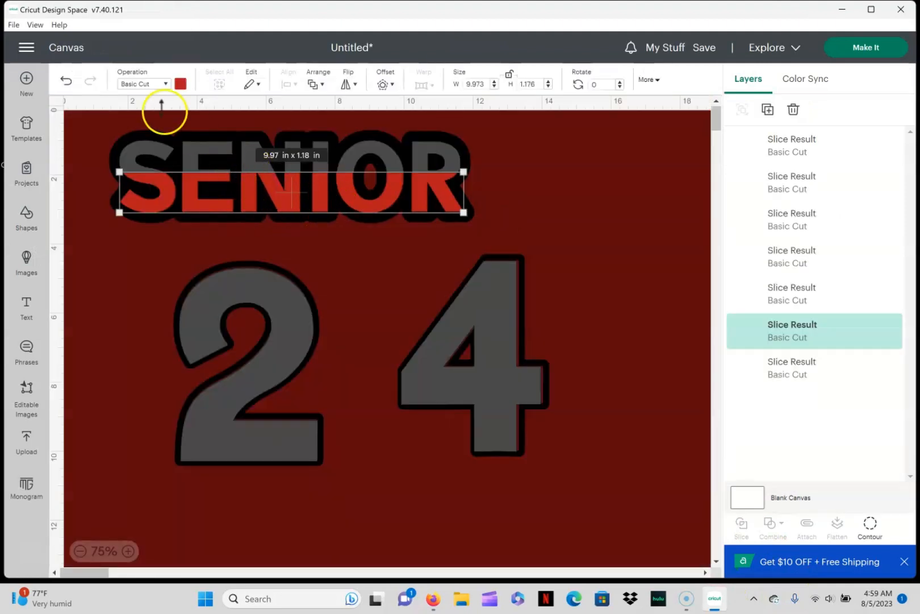
{"action": "left_click", "coordinate": [181, 84]}
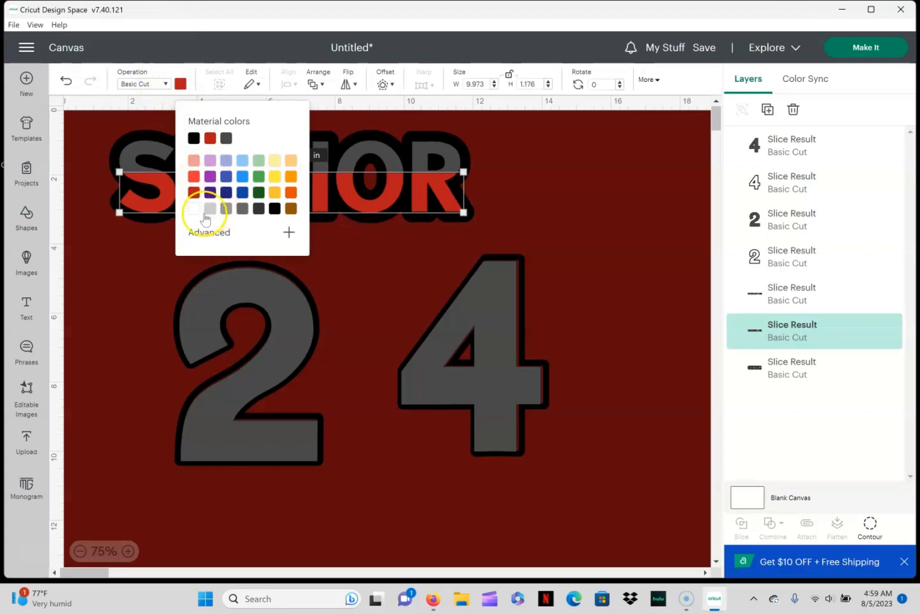
{"action": "left_click", "coordinate": [226, 210]}
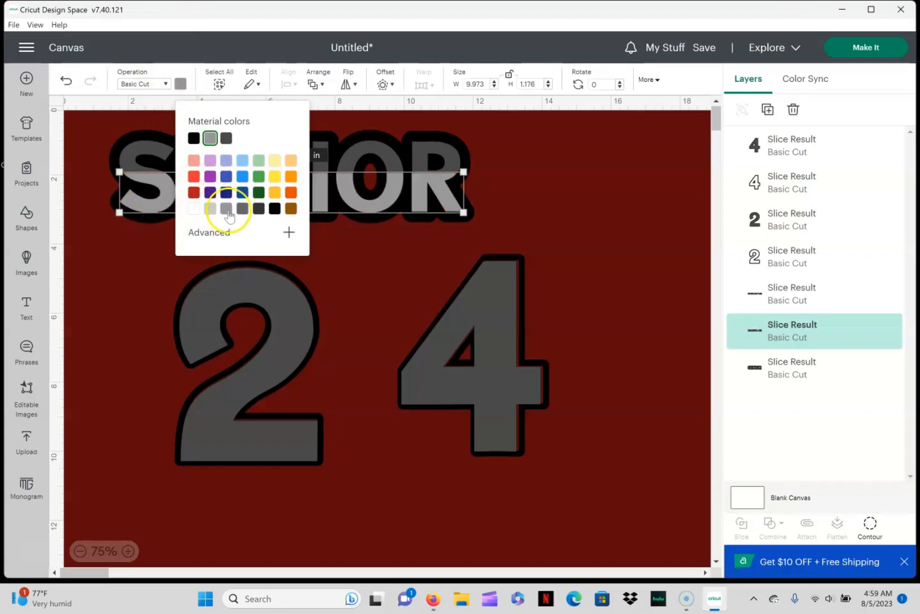
{"action": "left_click", "coordinate": [227, 140]}
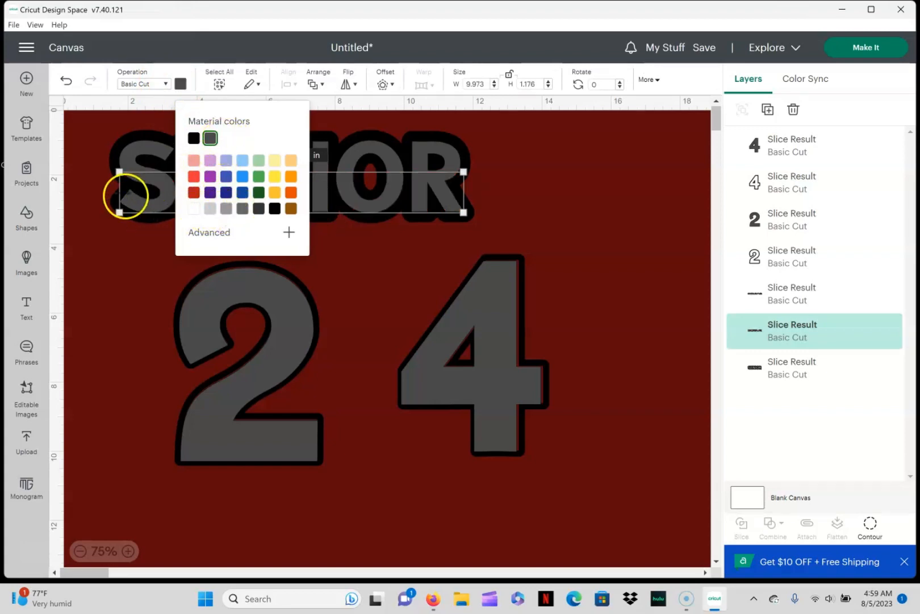
{"action": "left_click", "coordinate": [137, 243]}
{"action": "left_click", "coordinate": [149, 229]}
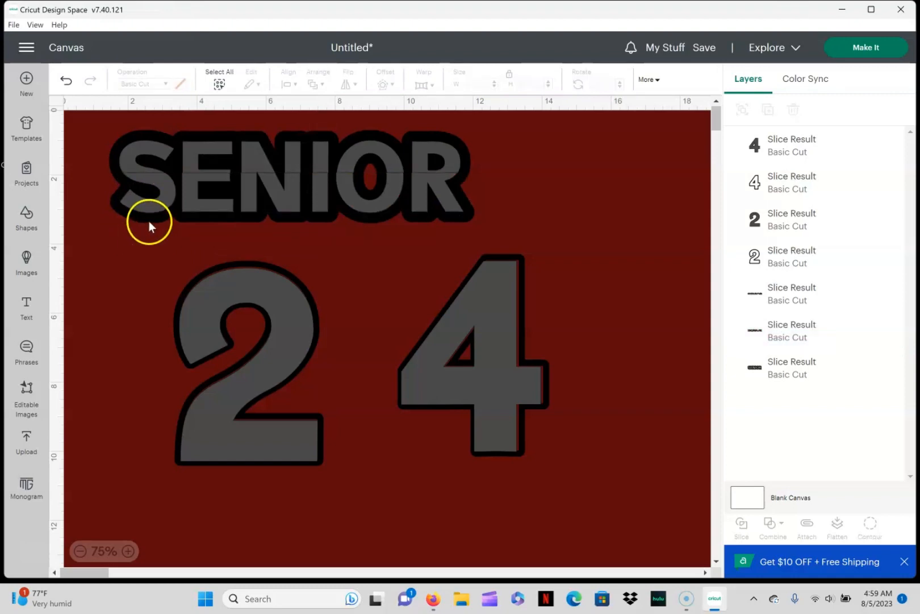
- Recolor the black outline around SENIOR to the same dark gray material color as the letters
{"action": "left_click", "coordinate": [150, 224]}
{"action": "left_click", "coordinate": [180, 84]}
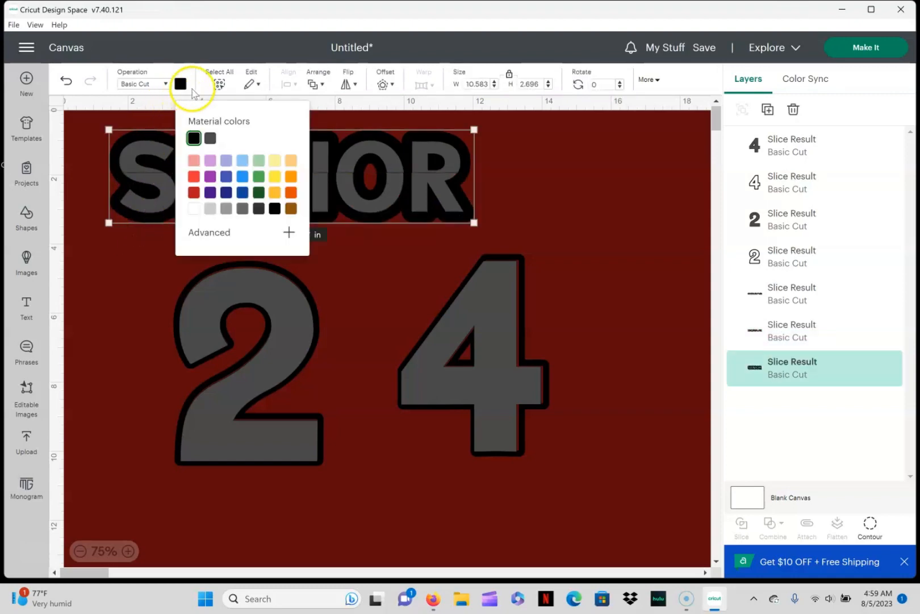
{"action": "left_click", "coordinate": [243, 209]}
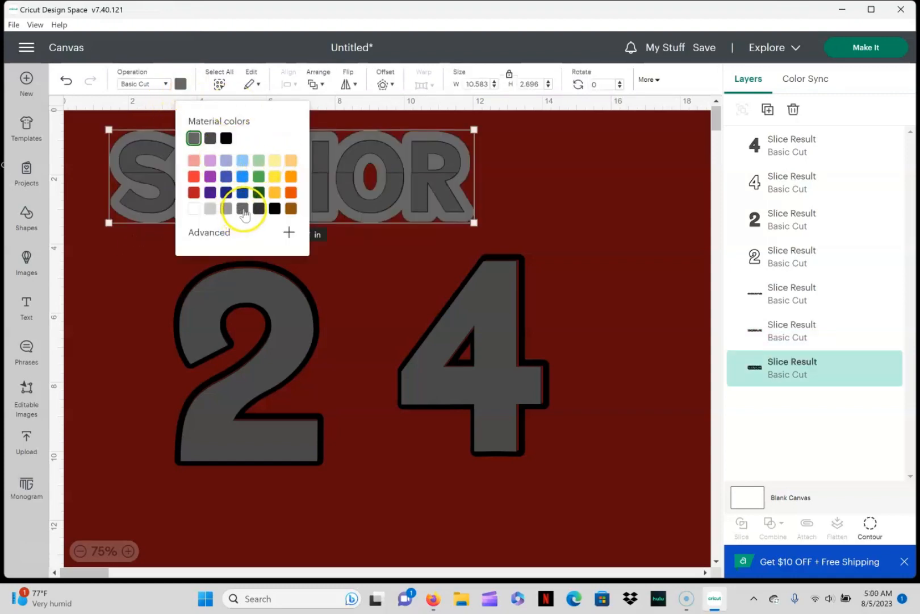
{"action": "left_click", "coordinate": [543, 201]}
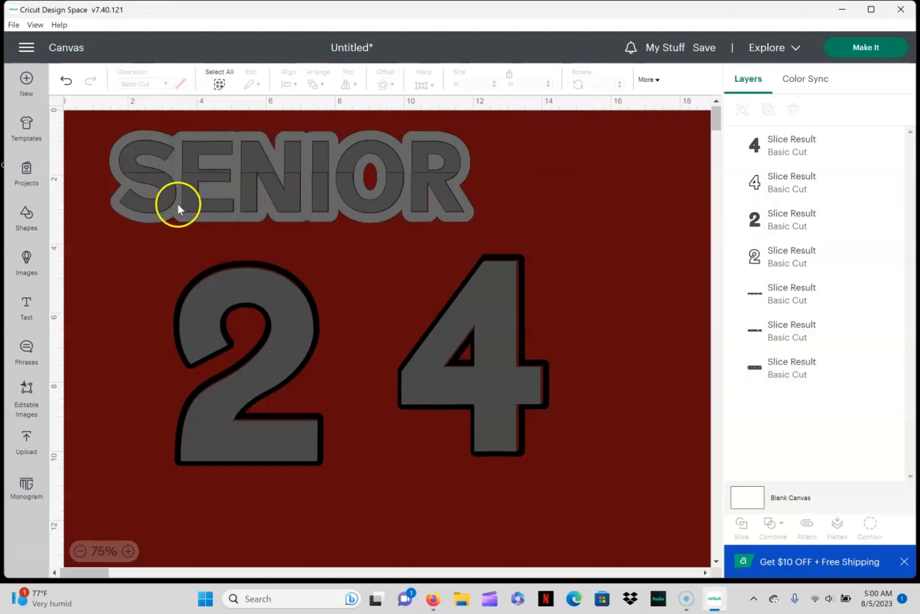
{"action": "left_click", "coordinate": [169, 219]}
{"action": "left_click", "coordinate": [180, 85]}
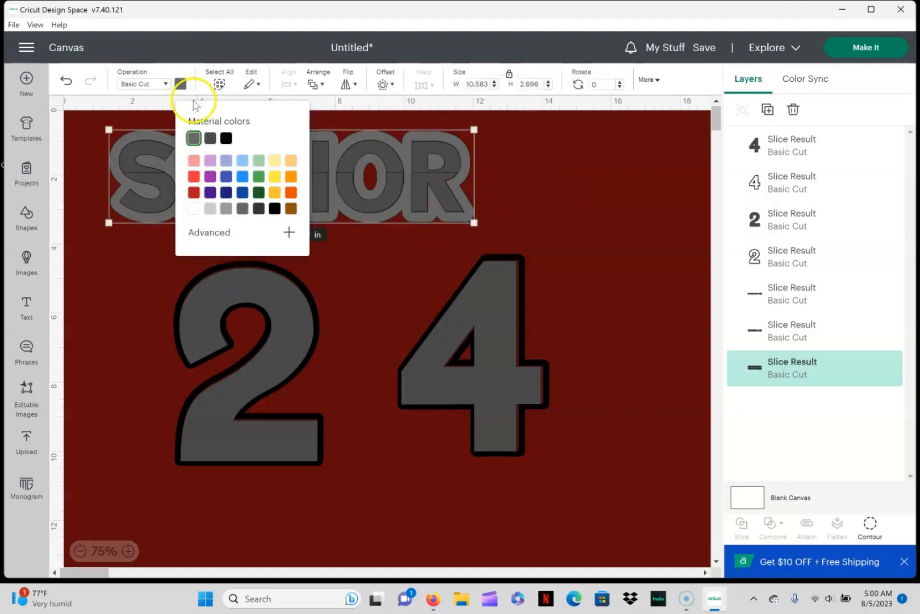
{"action": "left_click", "coordinate": [211, 138]}
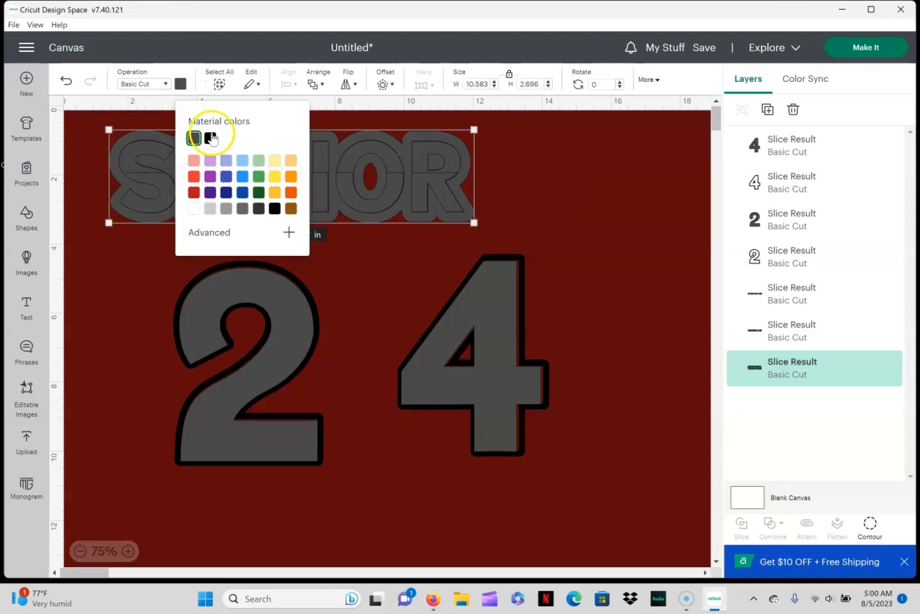
{"action": "left_click", "coordinate": [656, 182]}
- Move the 4's outline off to the right of the solid 4 and recolor the solid 4 black
{"action": "left_click", "coordinate": [518, 256]}
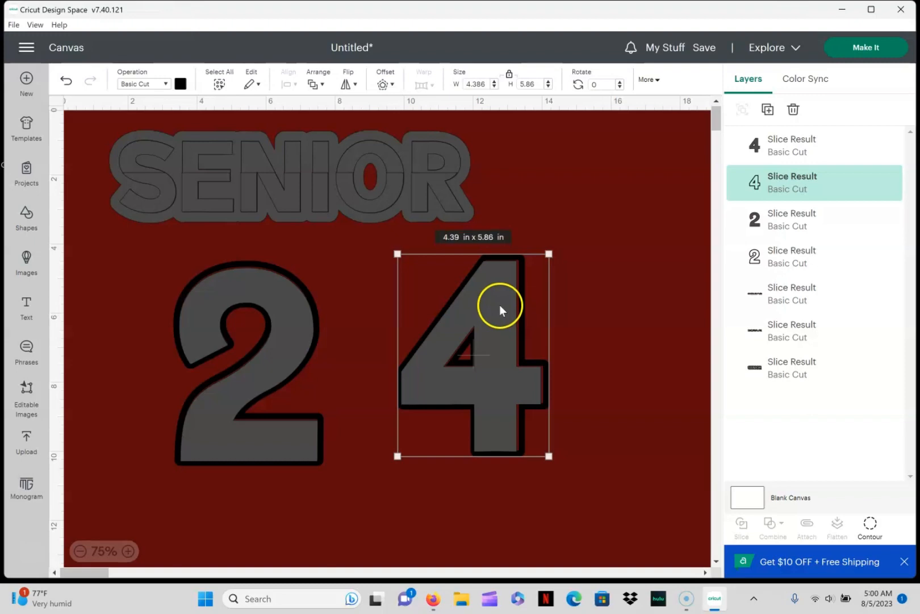
{"action": "left_click_drag", "start_coordinate": [500, 305], "coordinate": [610, 289]}
{"action": "left_click", "coordinate": [465, 374]}
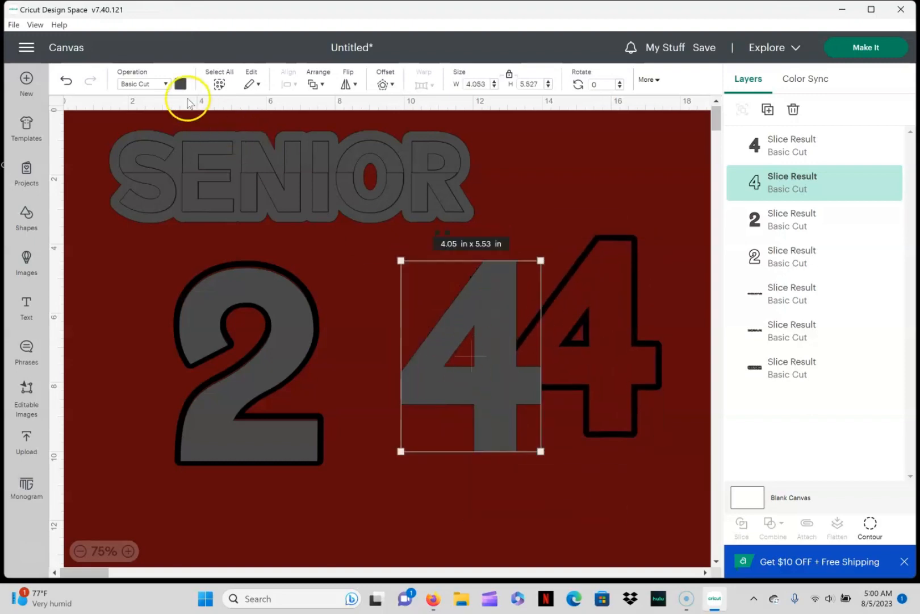
{"action": "left_click", "coordinate": [181, 84]}
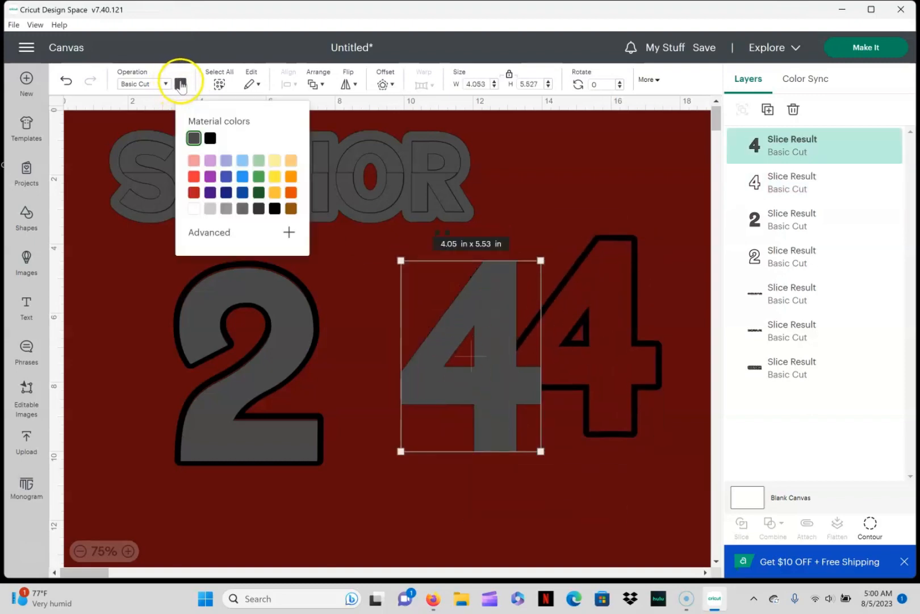
{"action": "left_click", "coordinate": [211, 138]}
- Move the solid gray 2 to the right of its outline and recolor it black
{"action": "left_click", "coordinate": [239, 324]}
{"action": "left_click_drag", "start_coordinate": [238, 324], "coordinate": [382, 314]}
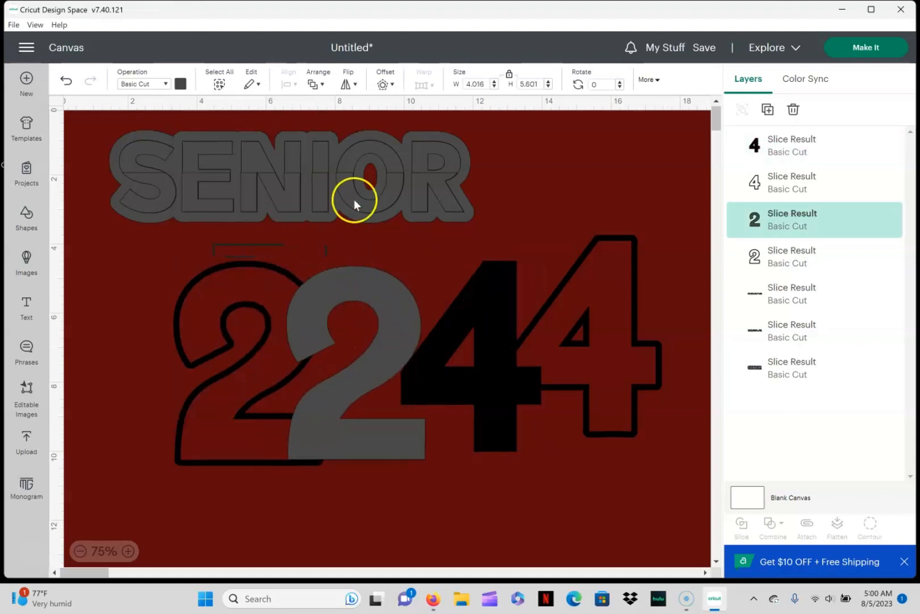
{"action": "left_click", "coordinate": [180, 84]}
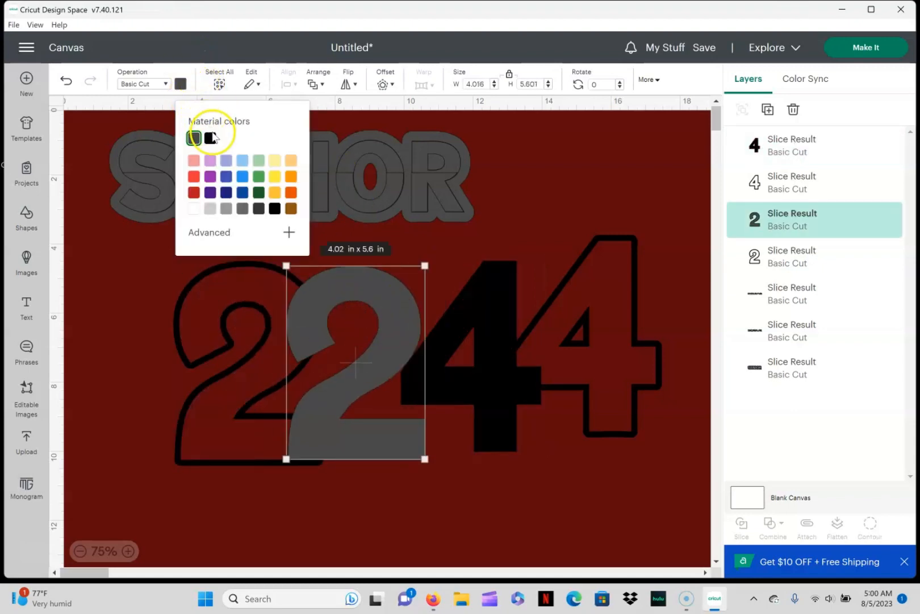
{"action": "left_click", "coordinate": [210, 138]}
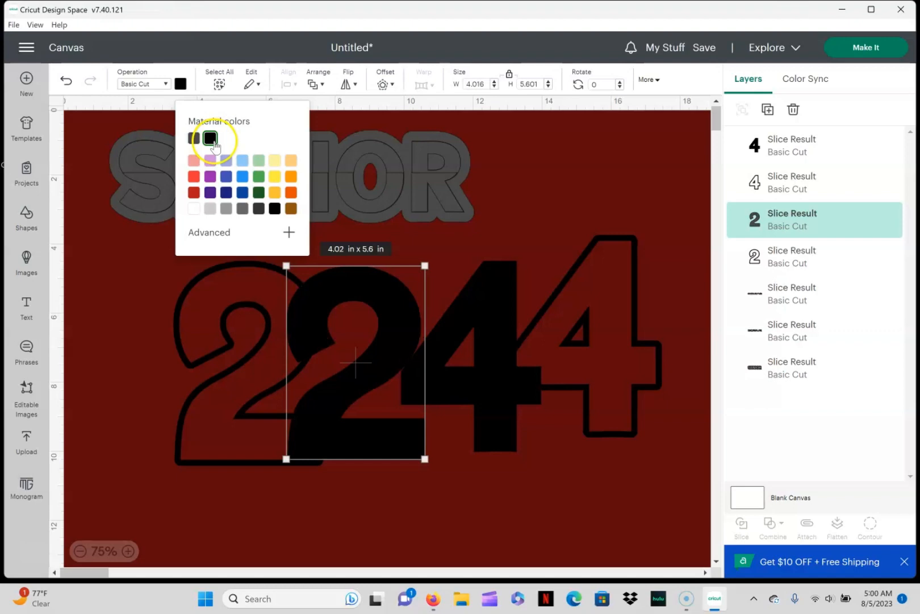
{"action": "left_click", "coordinate": [612, 200]}
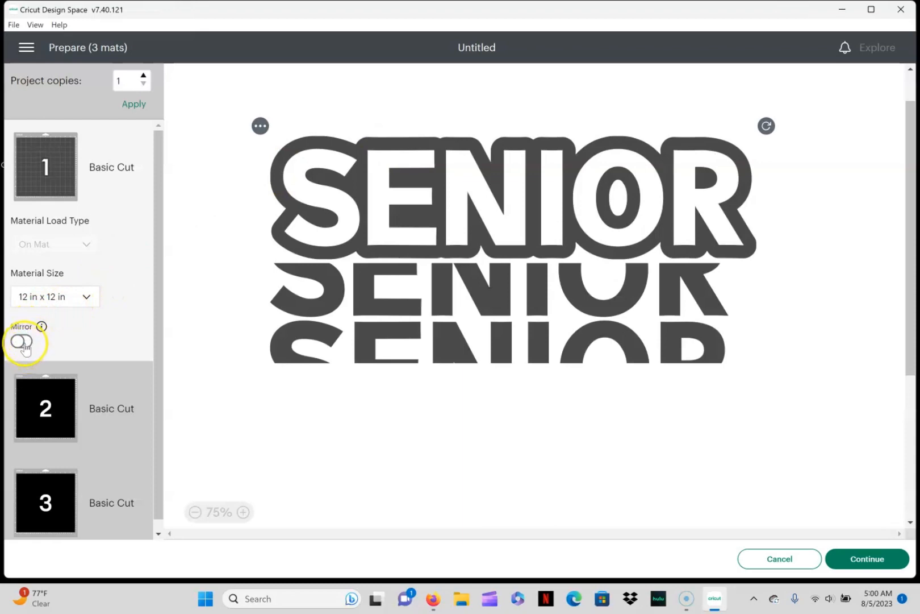
- Mirror the gray SENIOR mat, and set the black digits mat to 12 in x 24 in material with mirroring on
{"action": "left_click", "coordinate": [22, 342]}
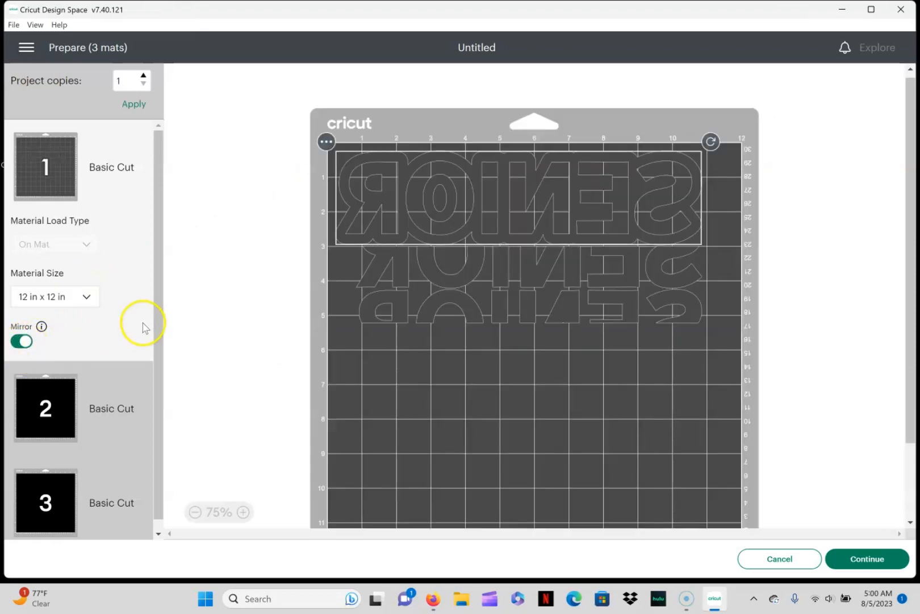
{"action": "left_click_drag", "start_coordinate": [156, 294], "coordinate": [162, 401]}
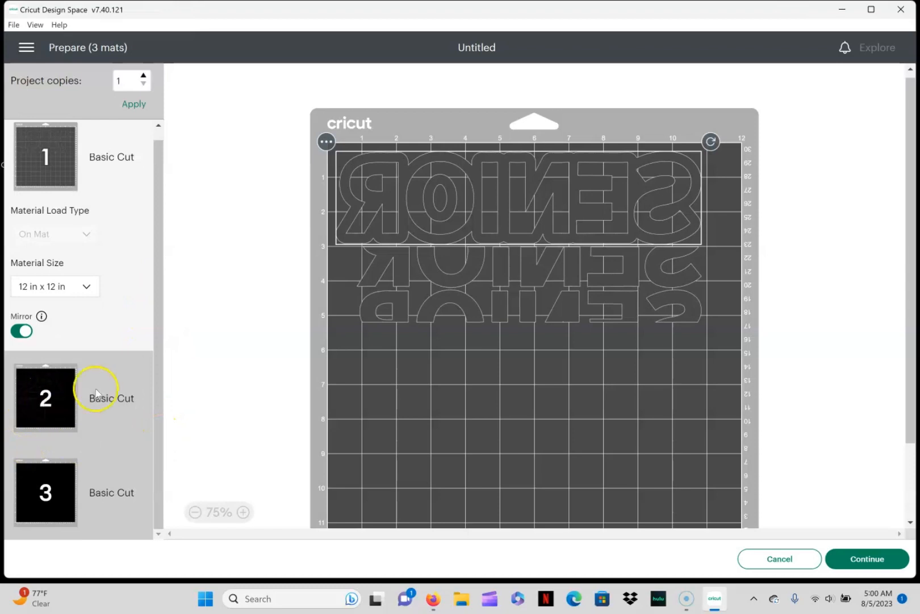
{"action": "left_click", "coordinate": [59, 400]}
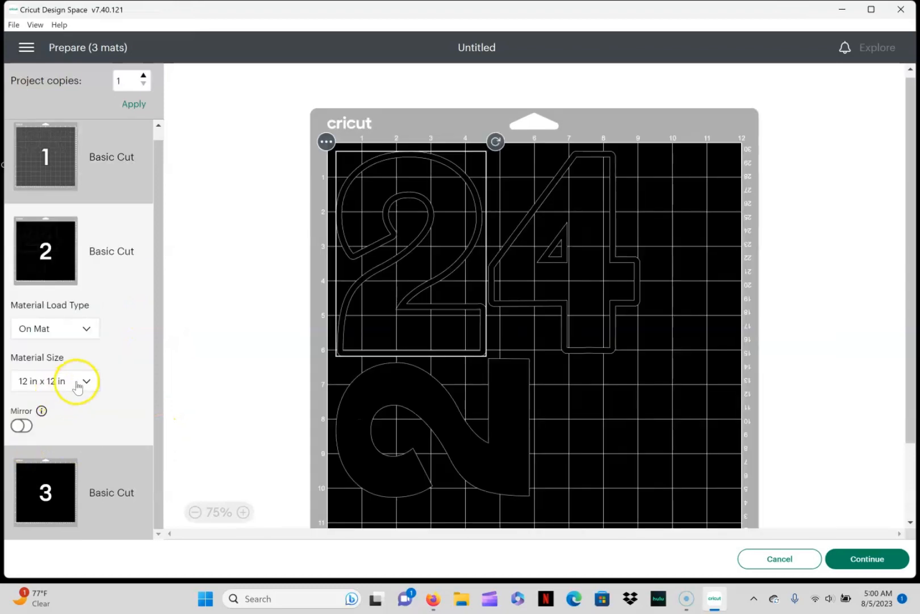
{"action": "left_click", "coordinate": [81, 391]}
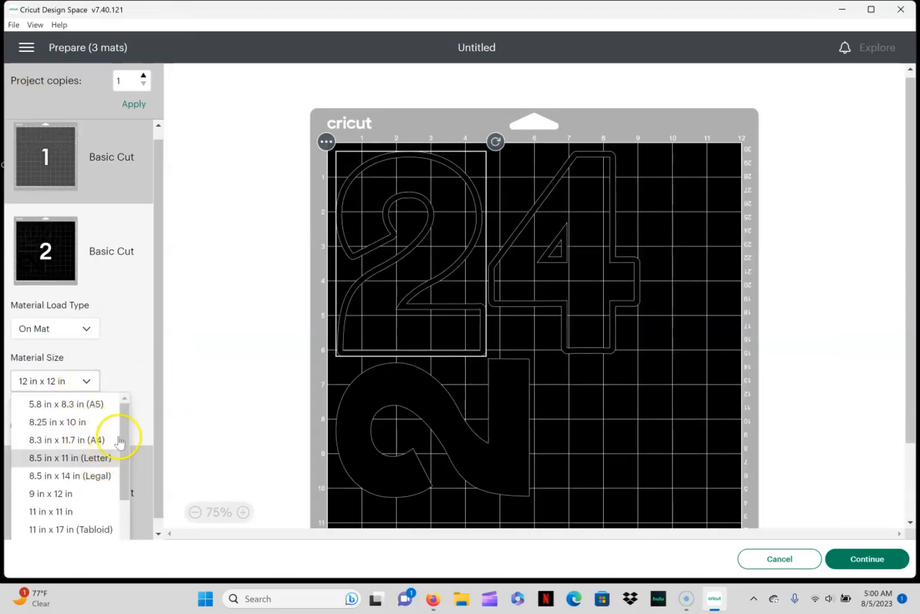
{"action": "scroll", "coordinate": [126, 477], "scroll_direction": "down", "scroll_amount": 2}
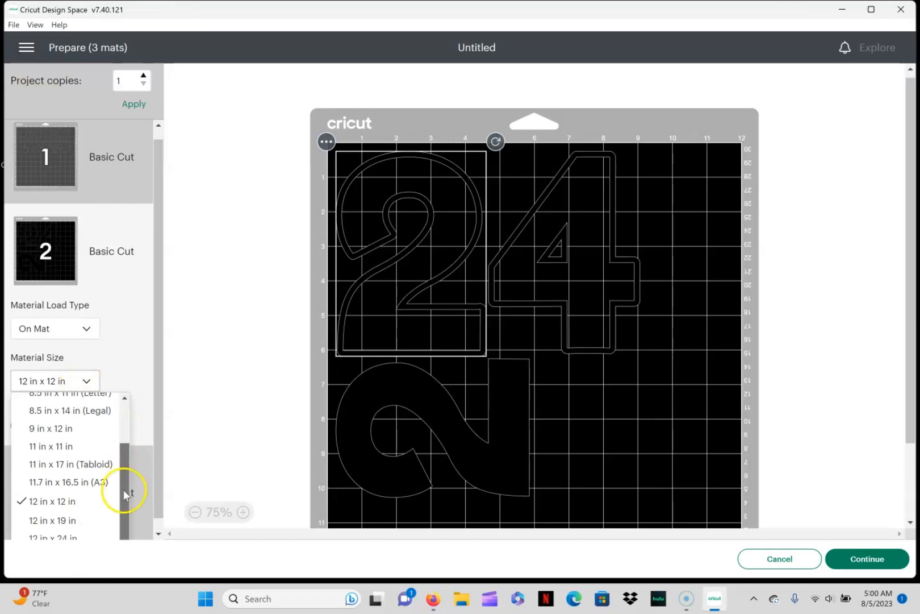
{"action": "left_click", "coordinate": [93, 538]}
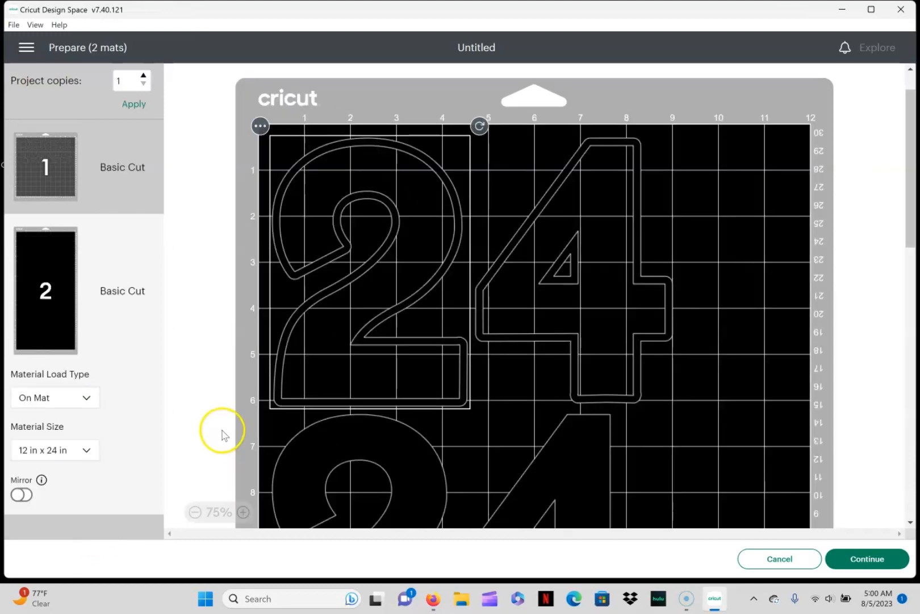
{"action": "left_click", "coordinate": [23, 496]}
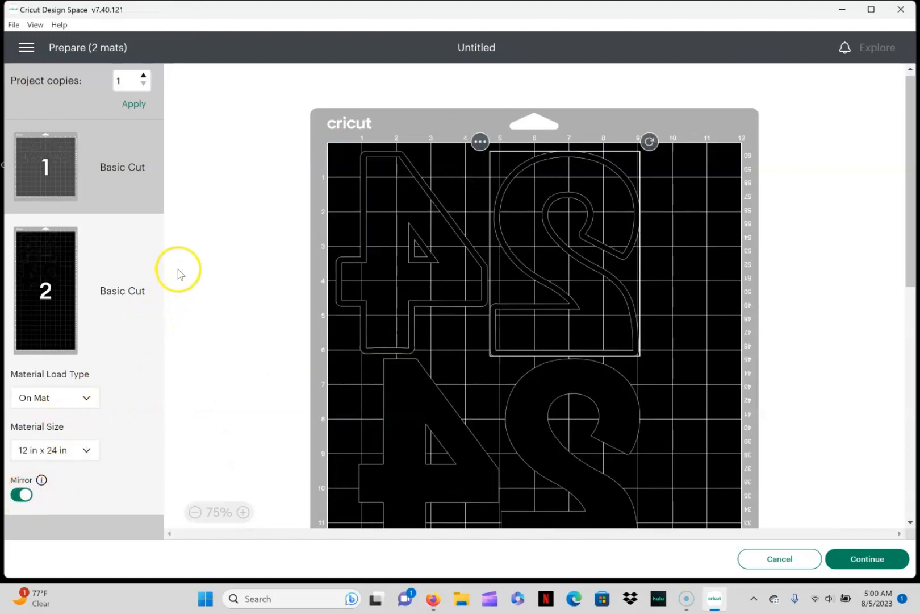
- On the gray mat, move the letters' upper-half piece down to about 9 in and the lower-half piece to about 5 in
{"action": "left_click", "coordinate": [104, 164]}
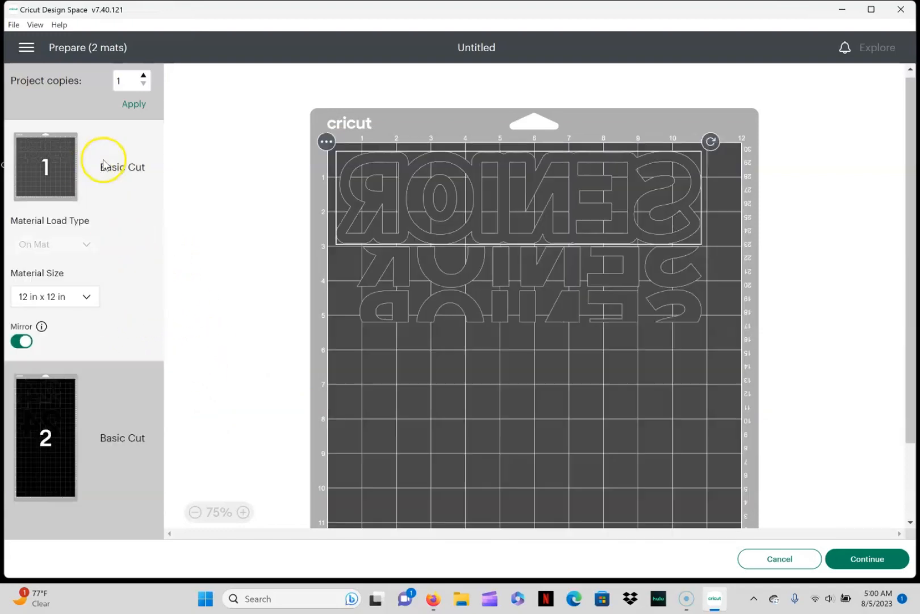
{"action": "left_click_drag", "start_coordinate": [907, 144], "coordinate": [908, 195]}
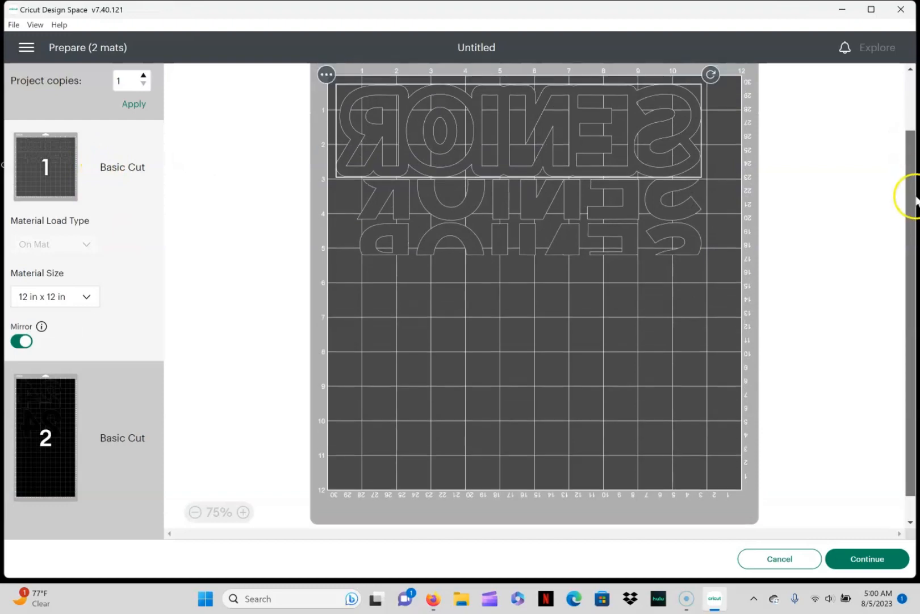
{"action": "left_click_drag", "start_coordinate": [504, 264], "coordinate": [462, 413]}
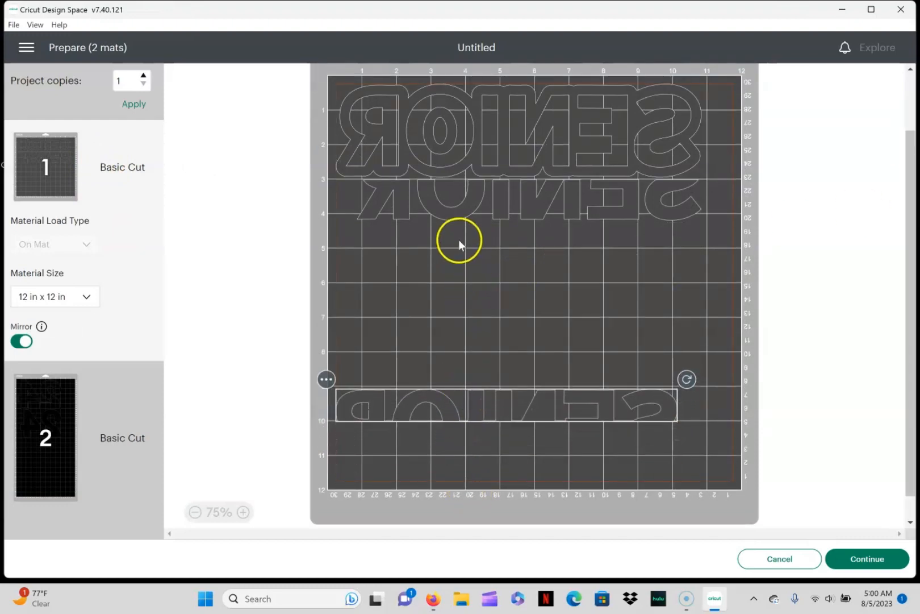
{"action": "left_click", "coordinate": [444, 213]}
{"action": "left_click_drag", "start_coordinate": [444, 211], "coordinate": [420, 275]}
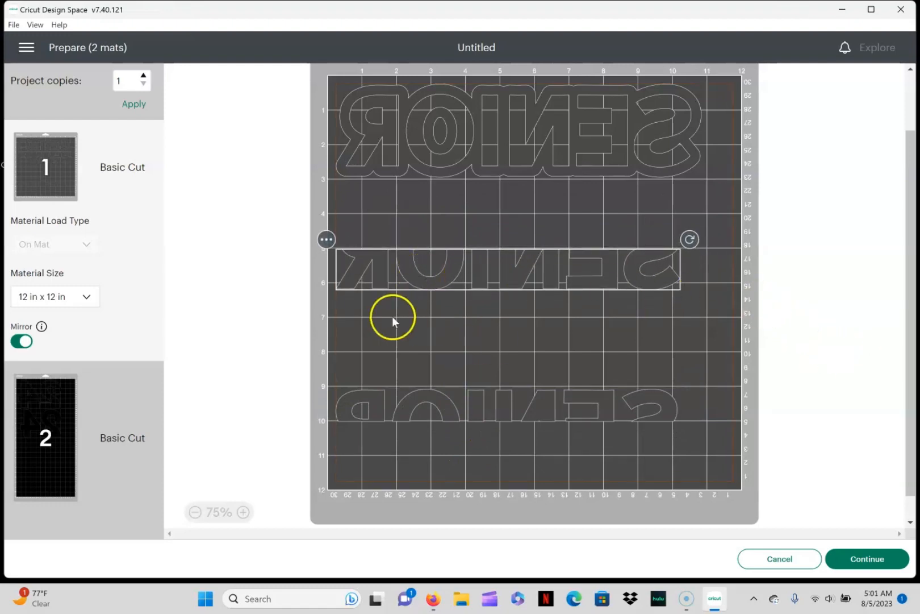
- On the black mat, move the solid 4 down to about 8 in at the left edge and the solid 2 down beside the right edge
{"action": "mouse_move", "coordinate": [436, 161]}
{"action": "left_mouse_down"}
{"action": "mouse_move", "coordinate": [433, 178]}
{"action": "mouse_move", "coordinate": [433, 165]}
{"action": "left_mouse_up"}
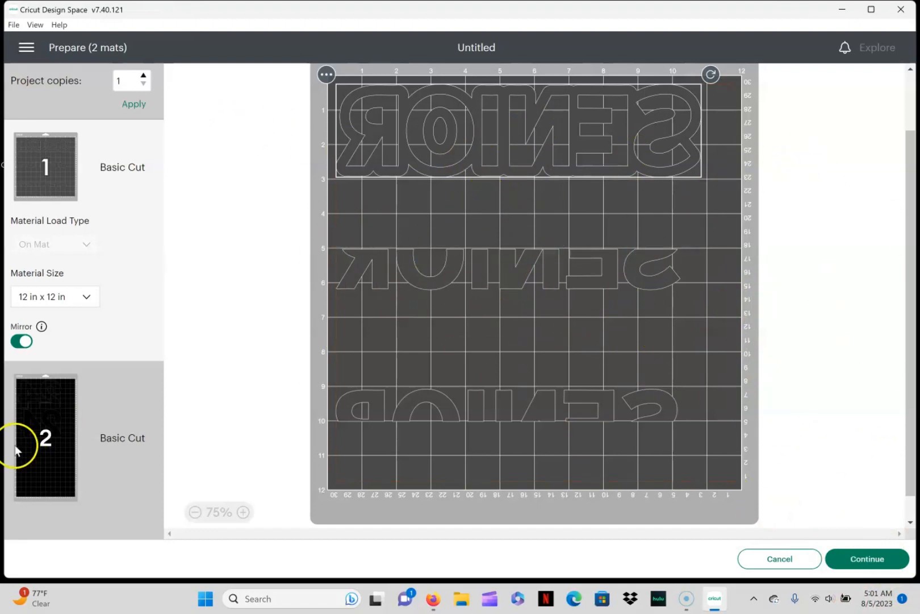
{"action": "left_click", "coordinate": [47, 442]}
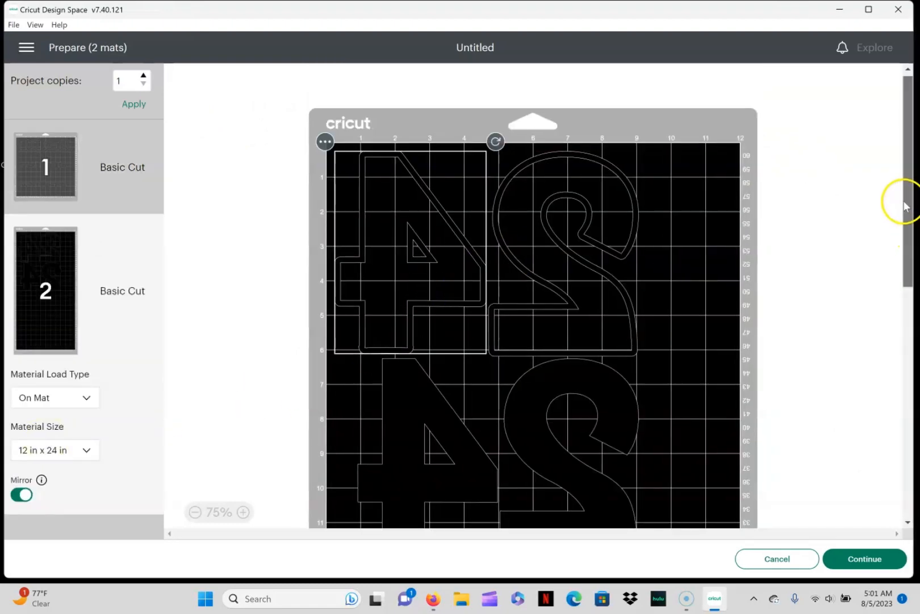
{"action": "left_click_drag", "start_coordinate": [905, 200], "coordinate": [894, 284]}
{"action": "scroll", "coordinate": [895, 284], "scroll_direction": "up", "scroll_amount": 3}
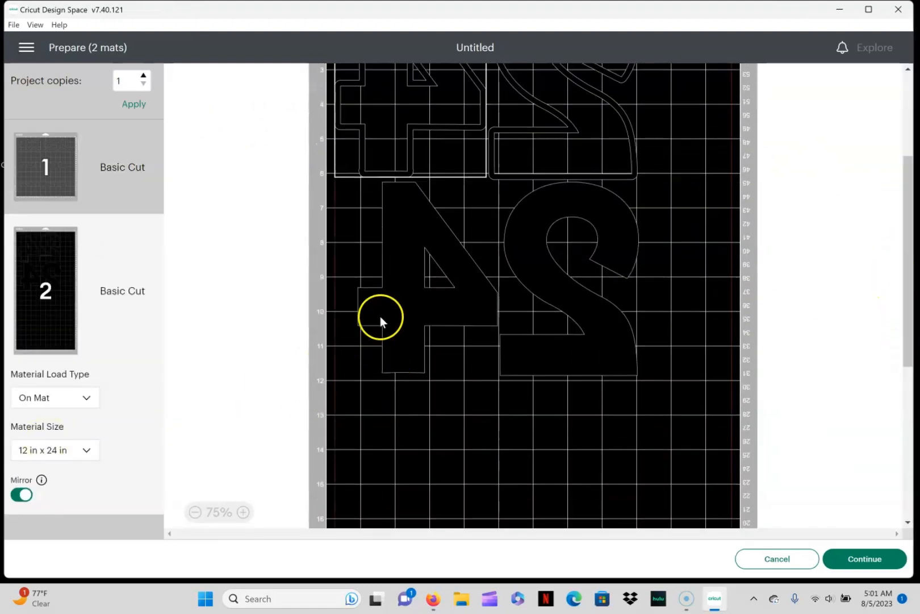
{"action": "left_click_drag", "start_coordinate": [380, 316], "coordinate": [359, 361]}
{"action": "left_click_drag", "start_coordinate": [577, 293], "coordinate": [678, 357]}
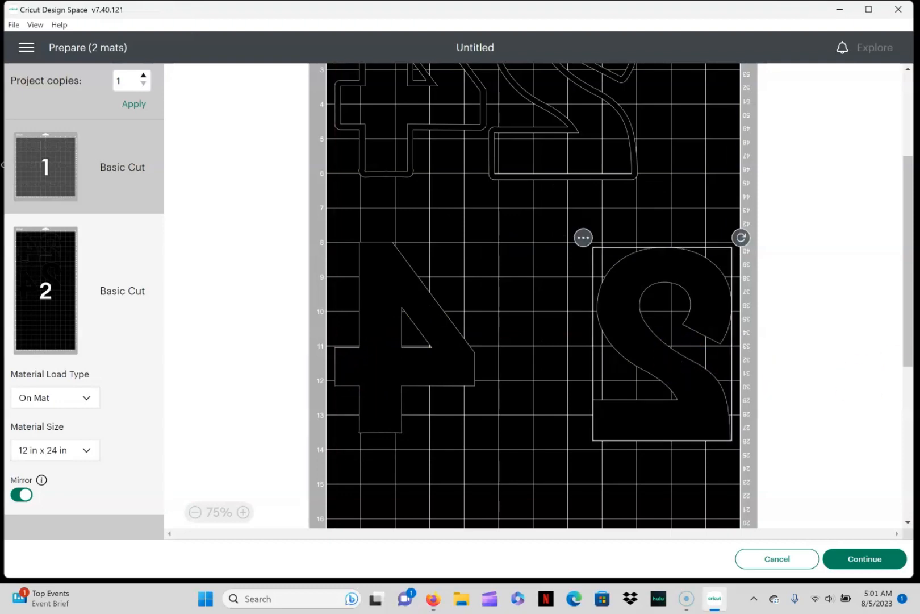
{"action": "left_click_drag", "start_coordinate": [904, 349], "coordinate": [905, 279]}
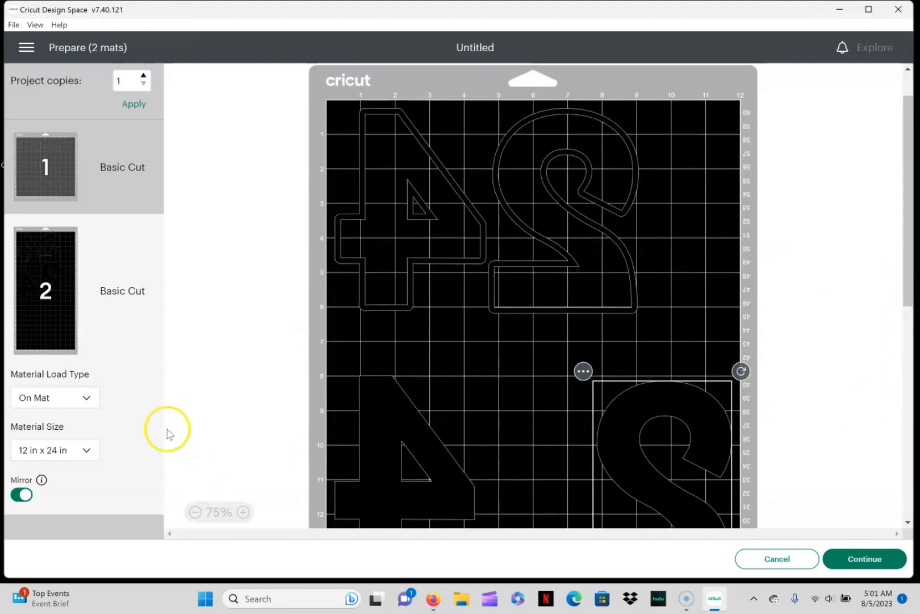
- Return to the gray mat and review the spacing of the SENIOR outline and the two sliced letter halves
{"action": "left_click", "coordinate": [81, 194]}
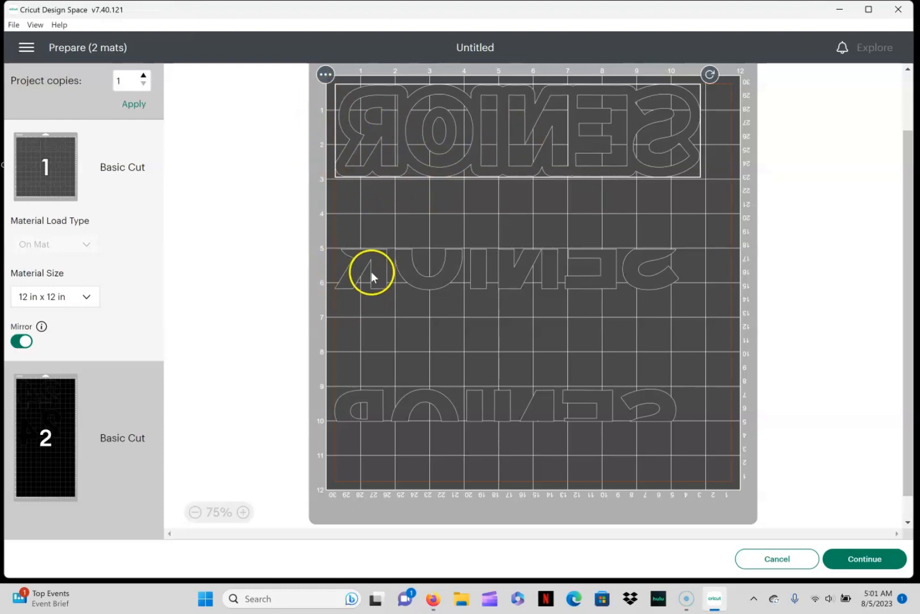
{"action": "mouse_move", "coordinate": [390, 144]}
{"action": "left_mouse_down"}
{"action": "mouse_move", "coordinate": [419, 144]}
{"action": "mouse_move", "coordinate": [370, 143]}
{"action": "mouse_move", "coordinate": [390, 124]}
{"action": "left_mouse_up"}
{"action": "left_click", "coordinate": [793, 260]}
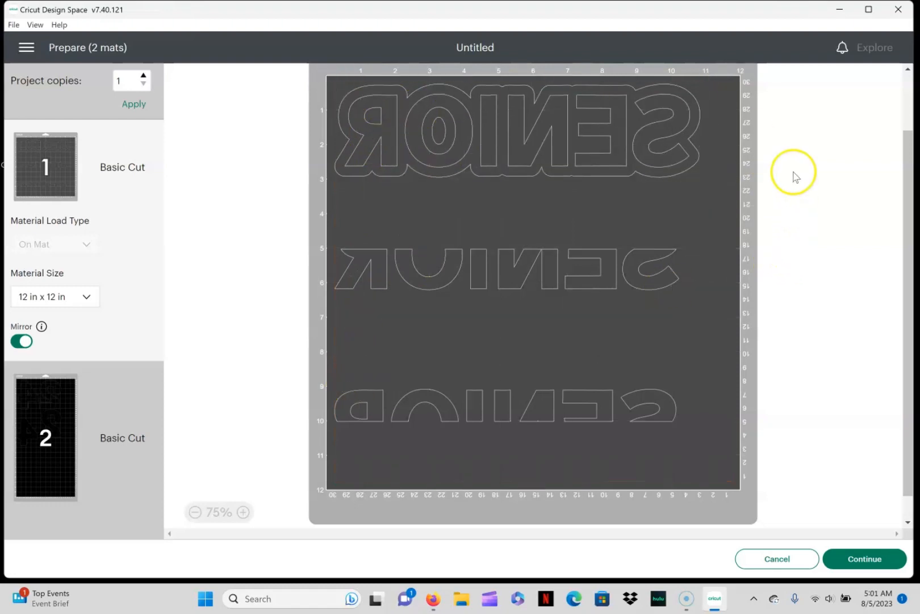